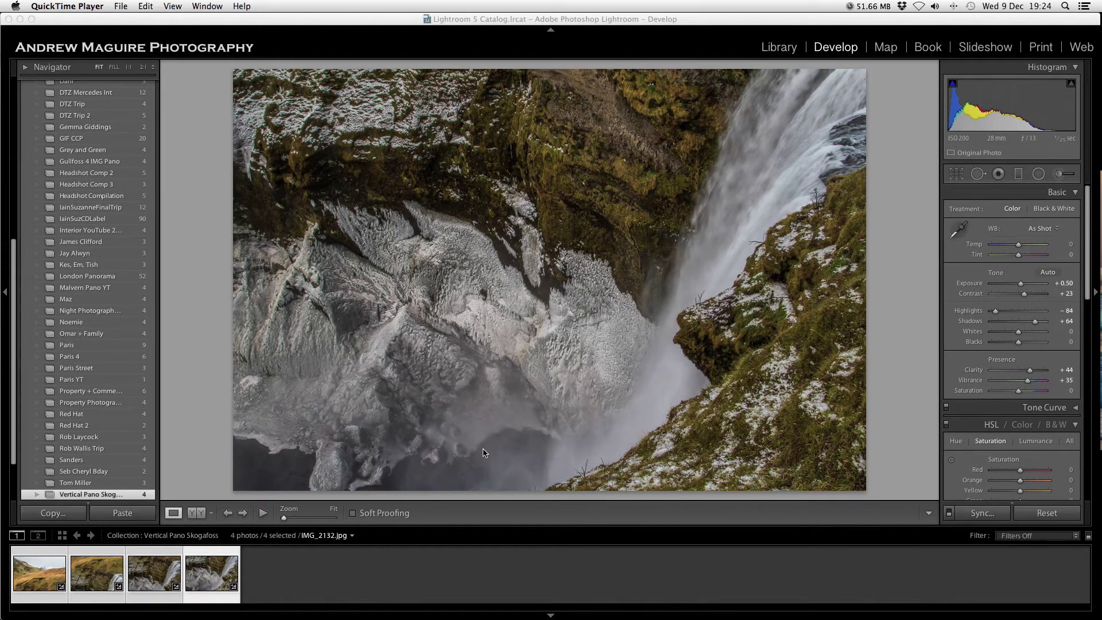
Step: Look through the four selected waterfall photos, IMG_2129.jpg to IMG_2132.jpg, to examine how the vertical frames overlap
click(191, 574)
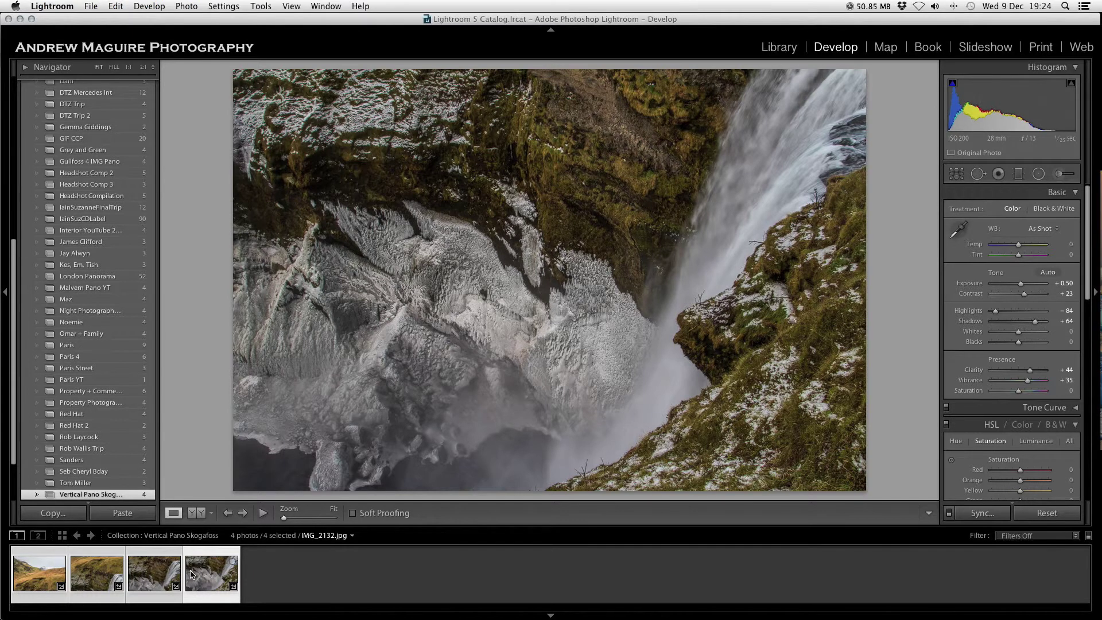
key(Left)
key(Left)
key(Left)
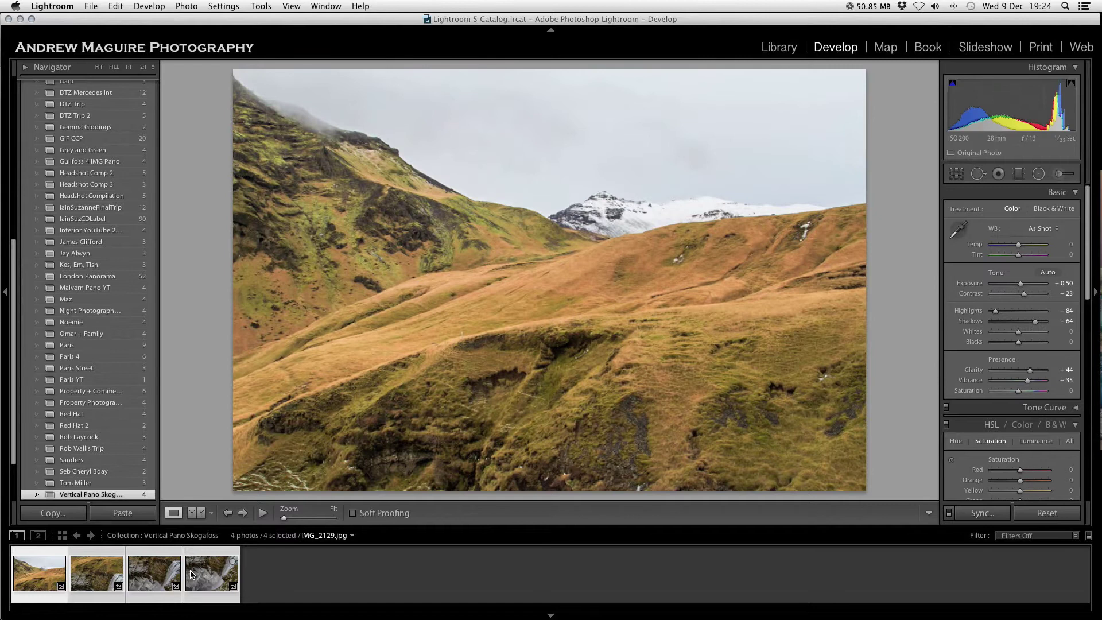
key(Right)
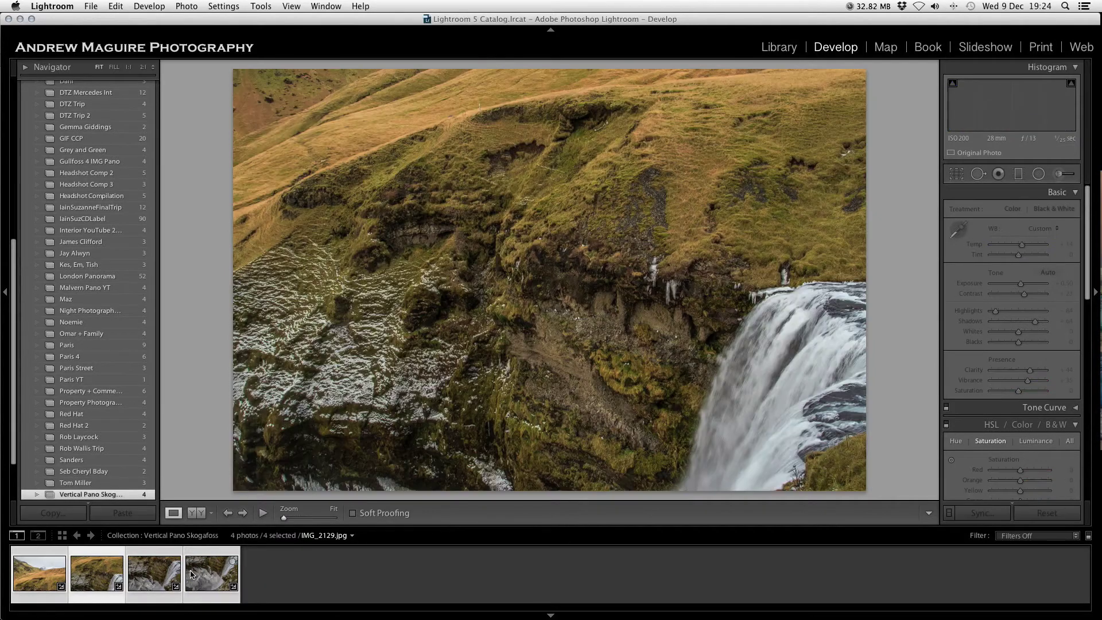
key(Right)
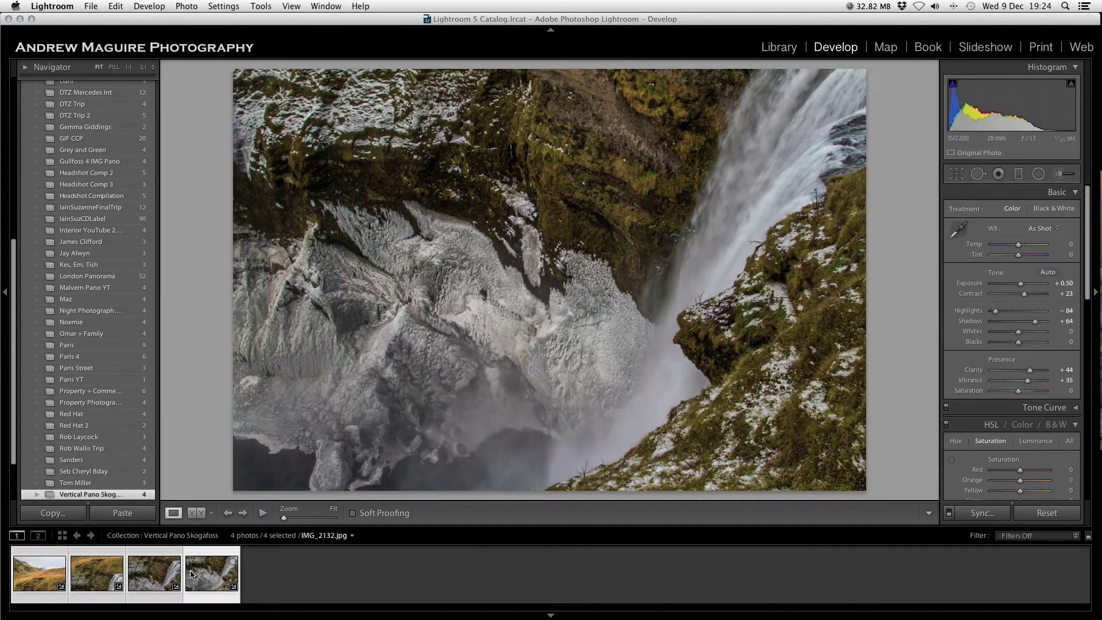
click(118, 586)
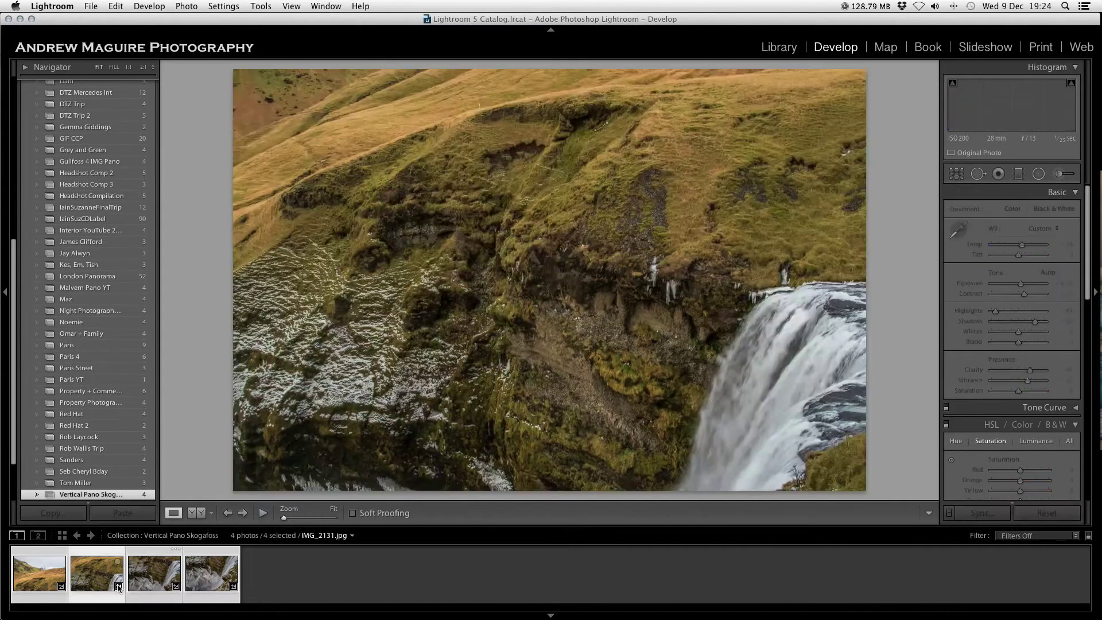
key(Left)
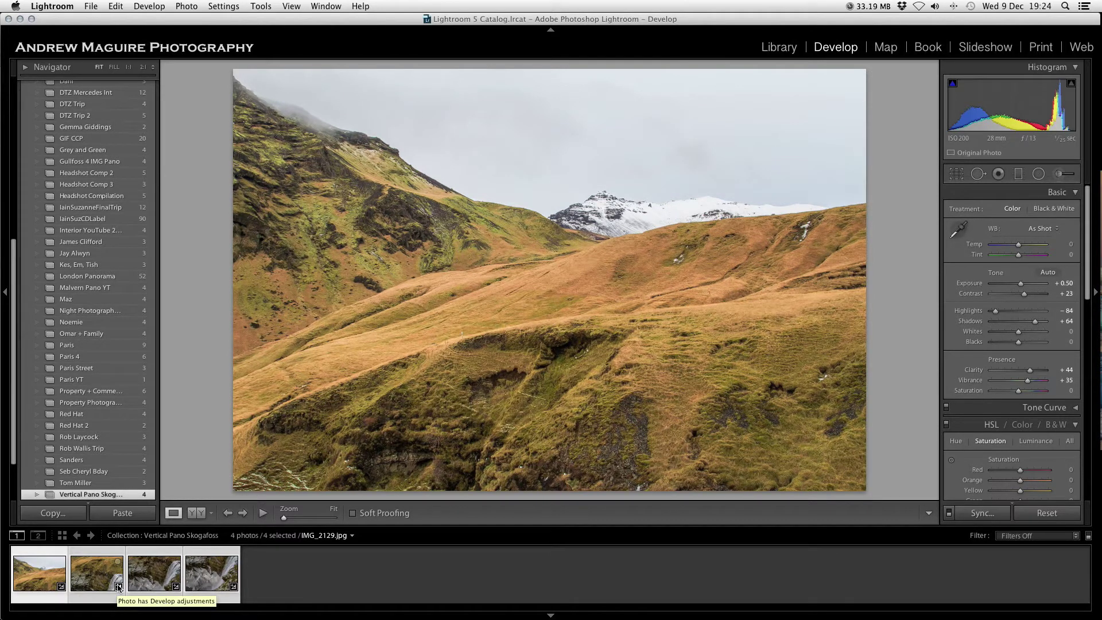
key(Right)
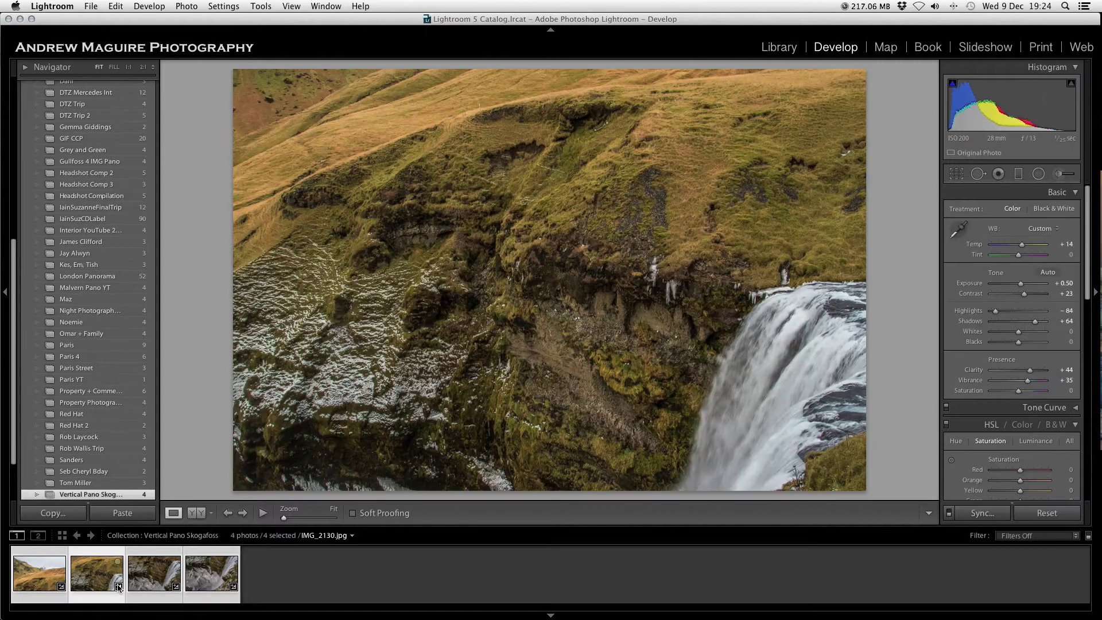
key(Right)
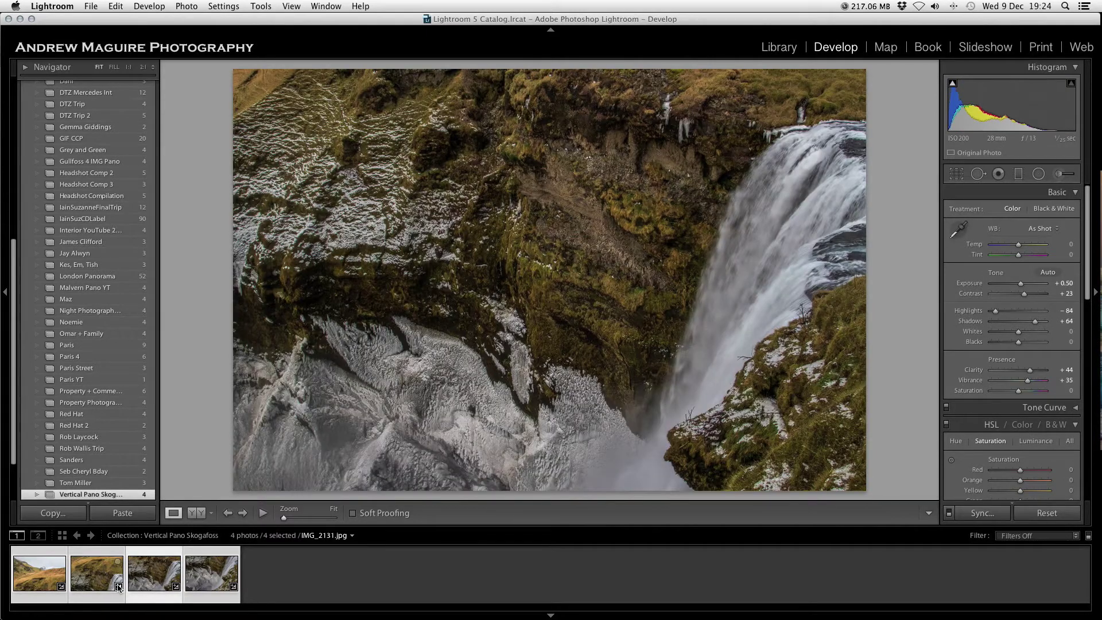
key(Right)
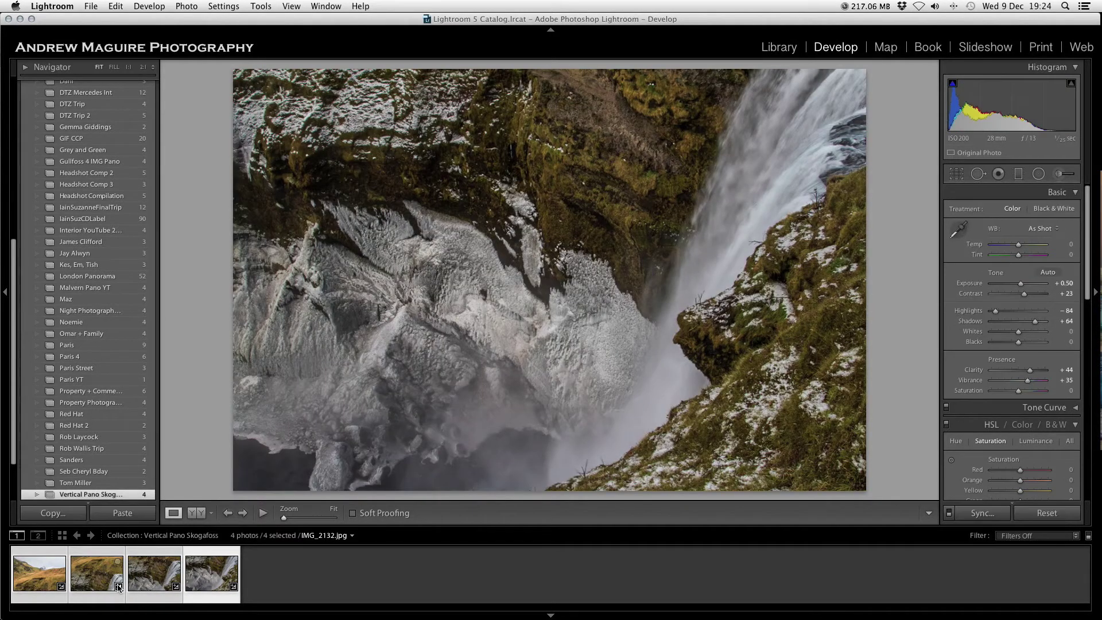
key(Left)
key(Left)
key(Left)
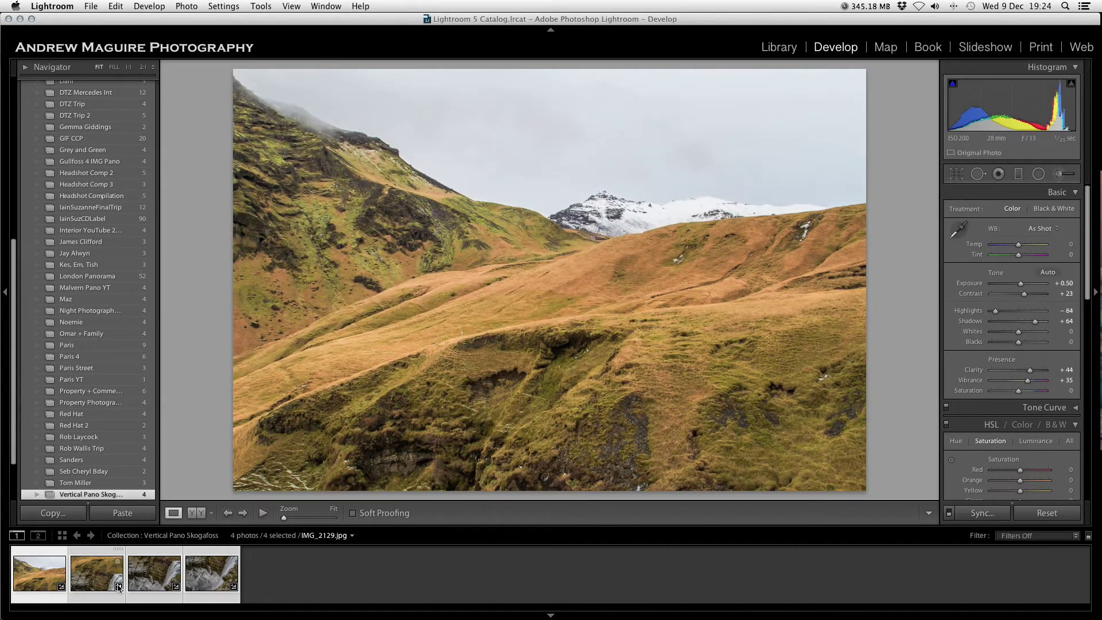
click(118, 587)
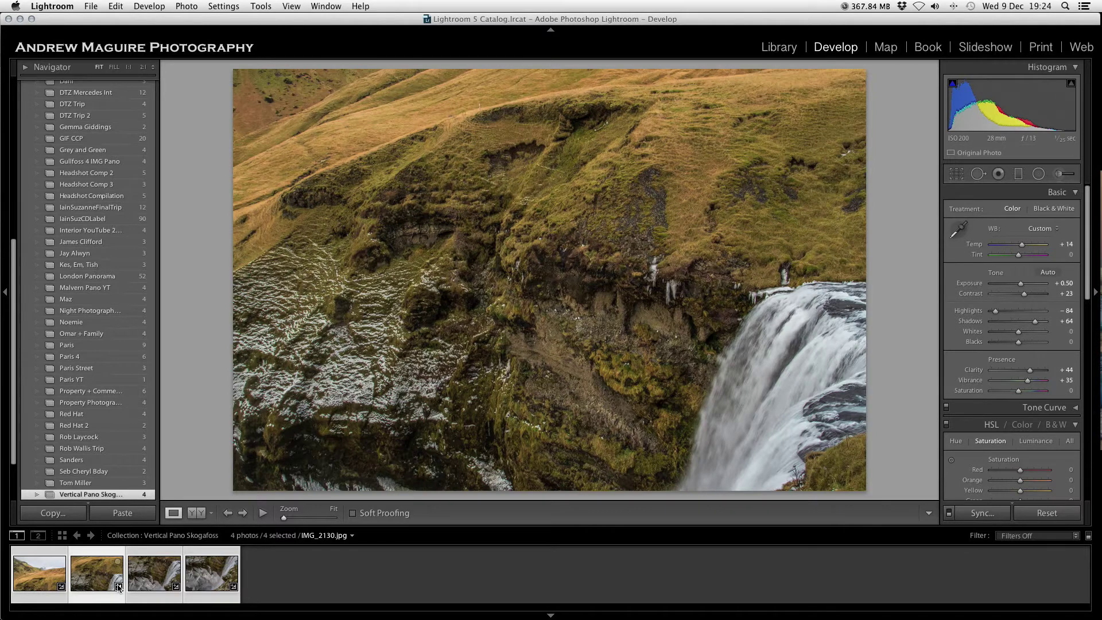
key(Right)
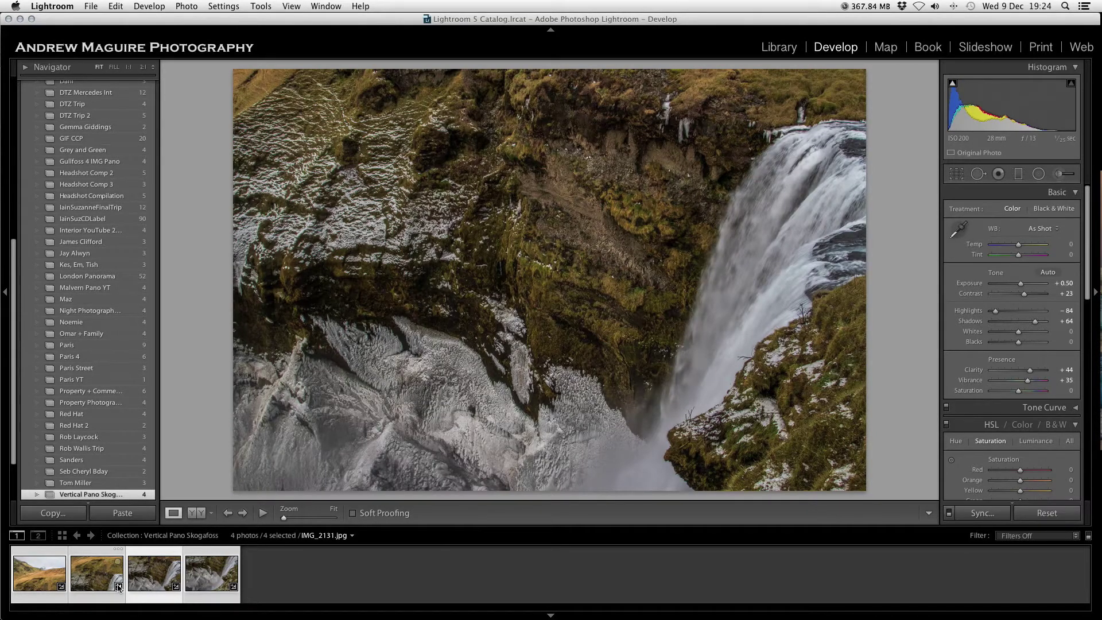
key(Right)
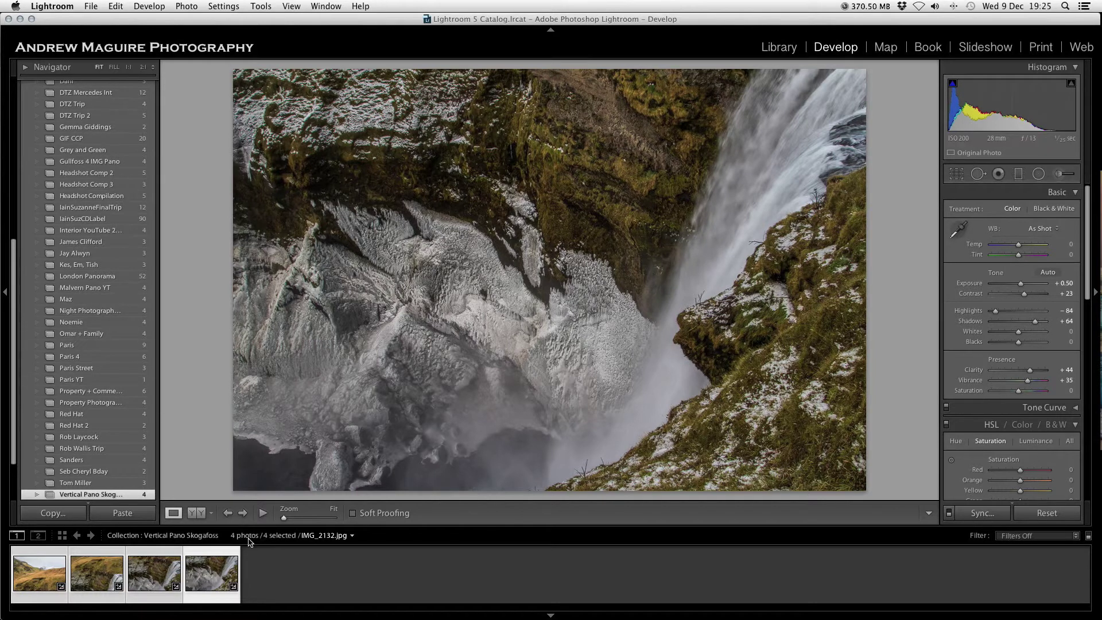
key(Left)
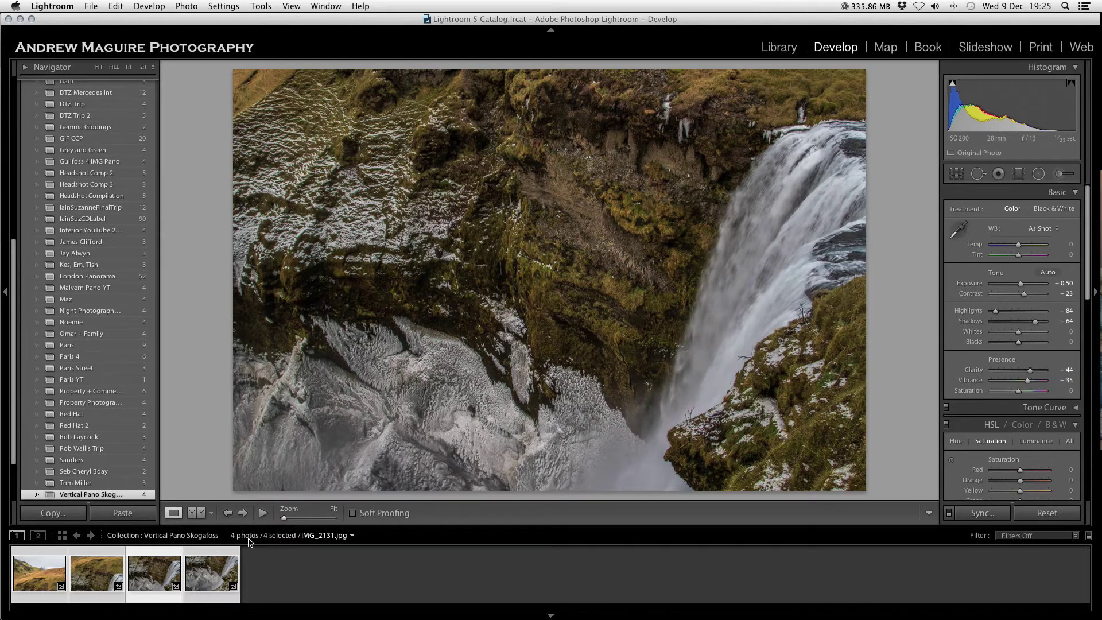
key(Left)
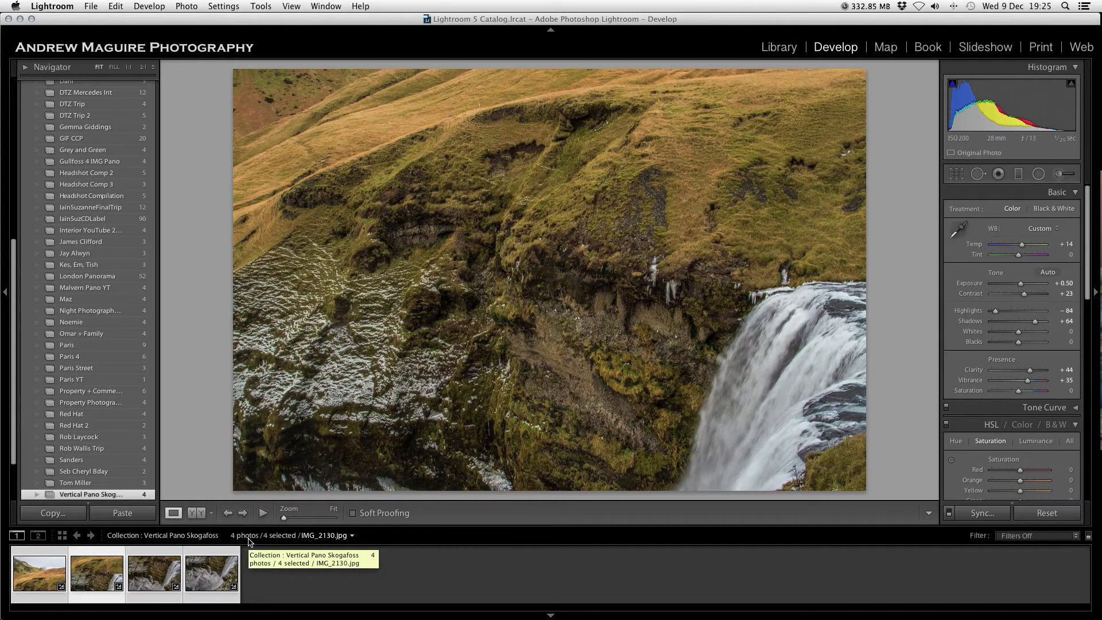
key(Left)
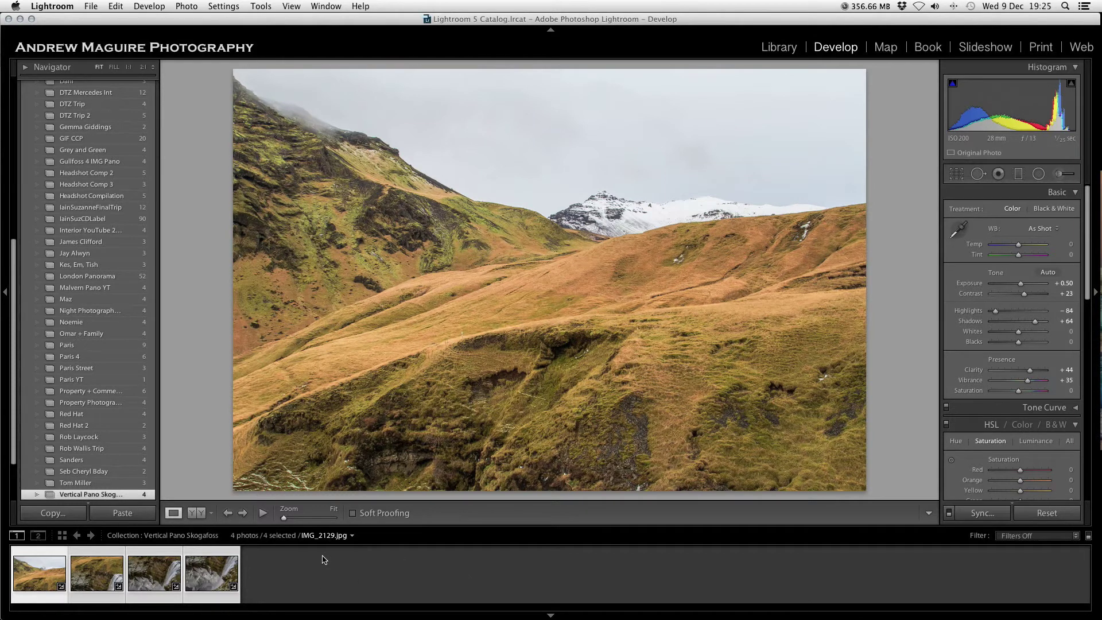
key(Right)
key(Right)
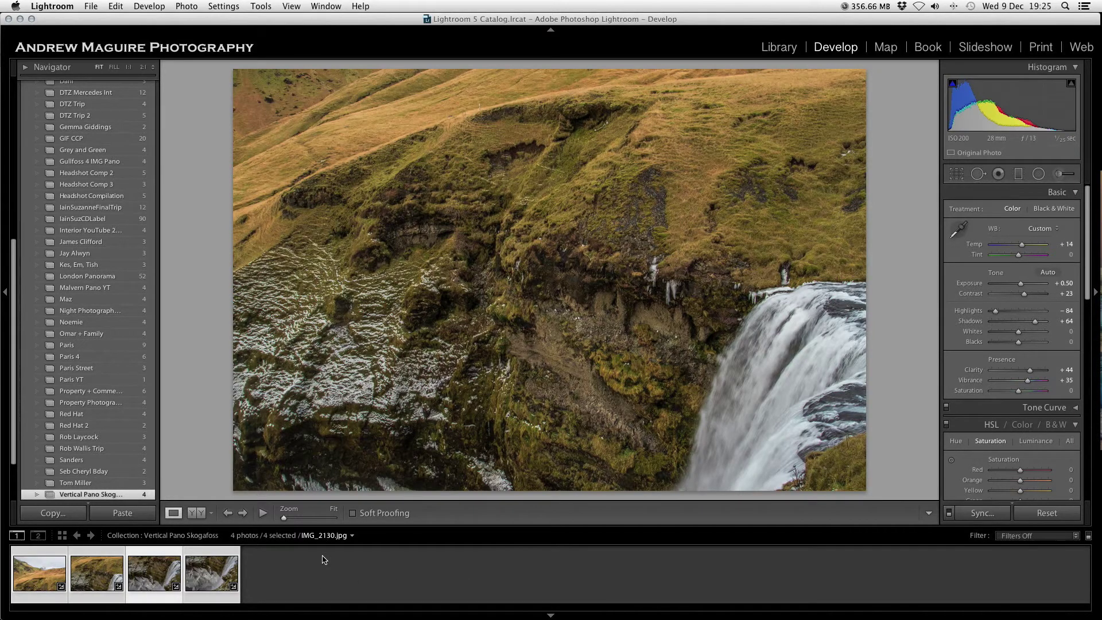
key(Left)
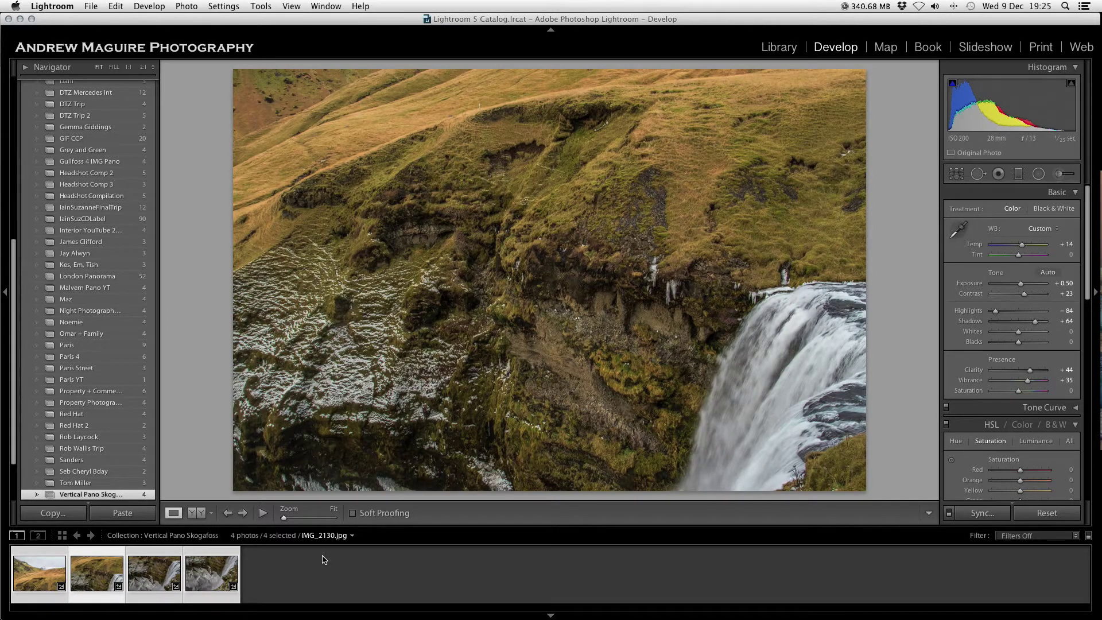
Step: Compare the before and after versions of IMG_2130.jpg and IMG_2131.jpg, and check the edits across the series through IMG_2132.jpg
key(backslash)
key(backslash)
key(backslash)
key(backslash)
key(backslash)
key(backslash)
key(backslash)
key(backslash)
key(Right)
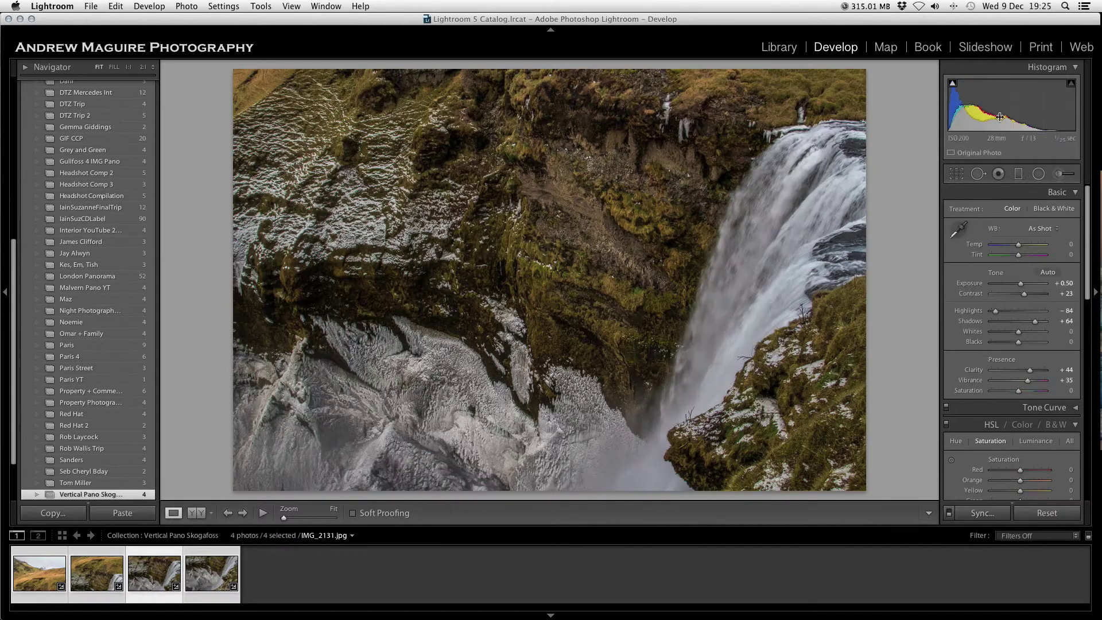
key(backslash)
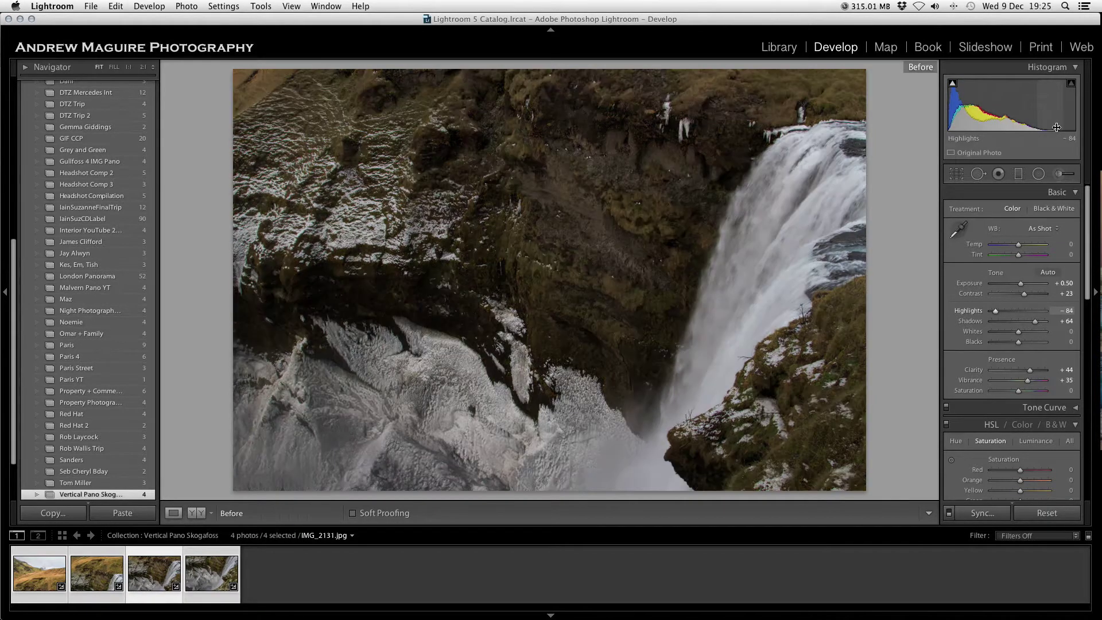
key(backslash)
key(Left)
key(Left)
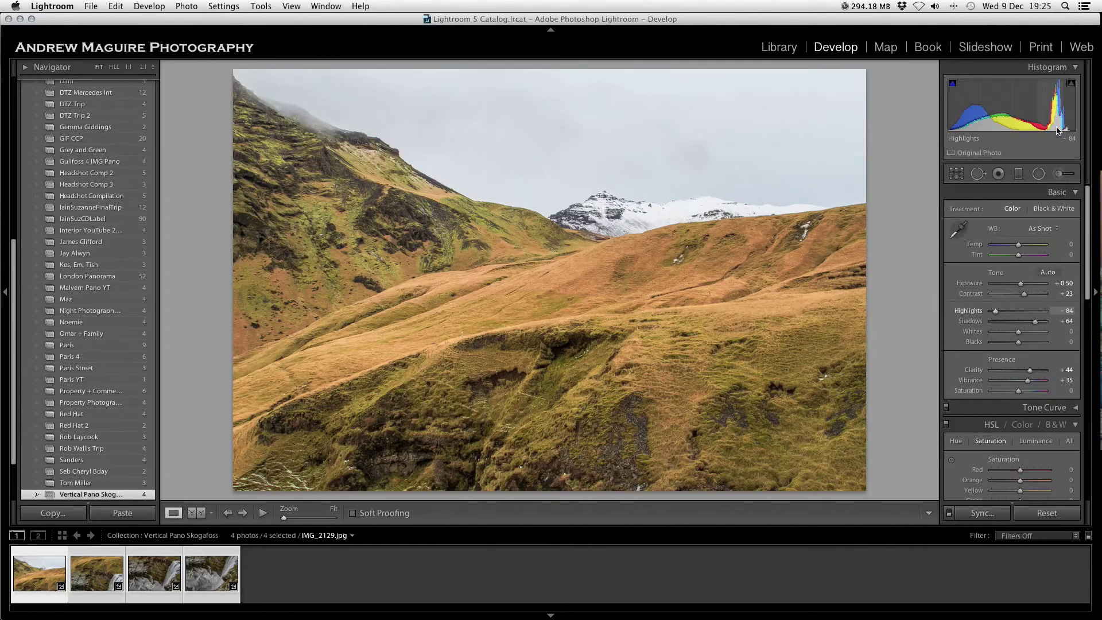
key(Right)
key(Right)
key(Right)
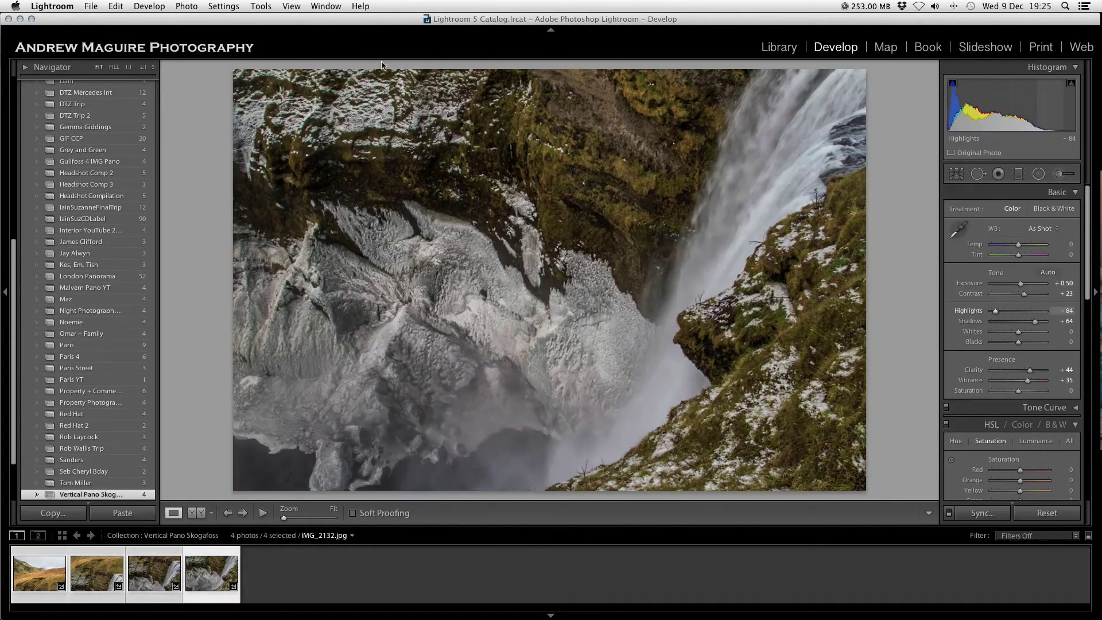
Step: Merge the four selected photos to a panorama in Photoshop, using the Auto layout with Blend Images Together
click(189, 6)
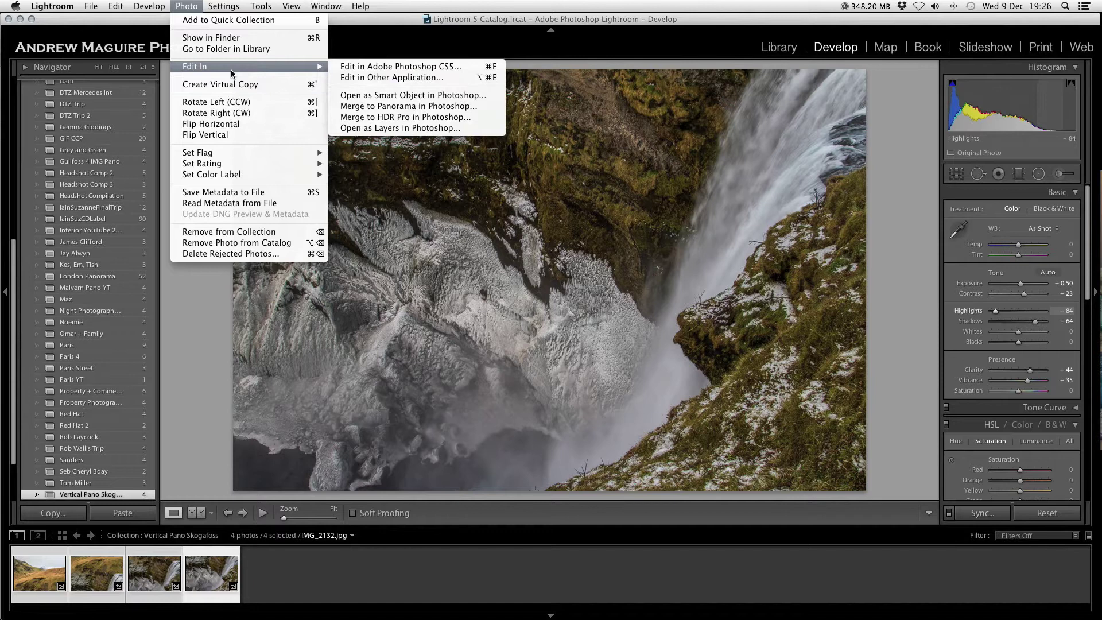
mouse_move(230, 68)
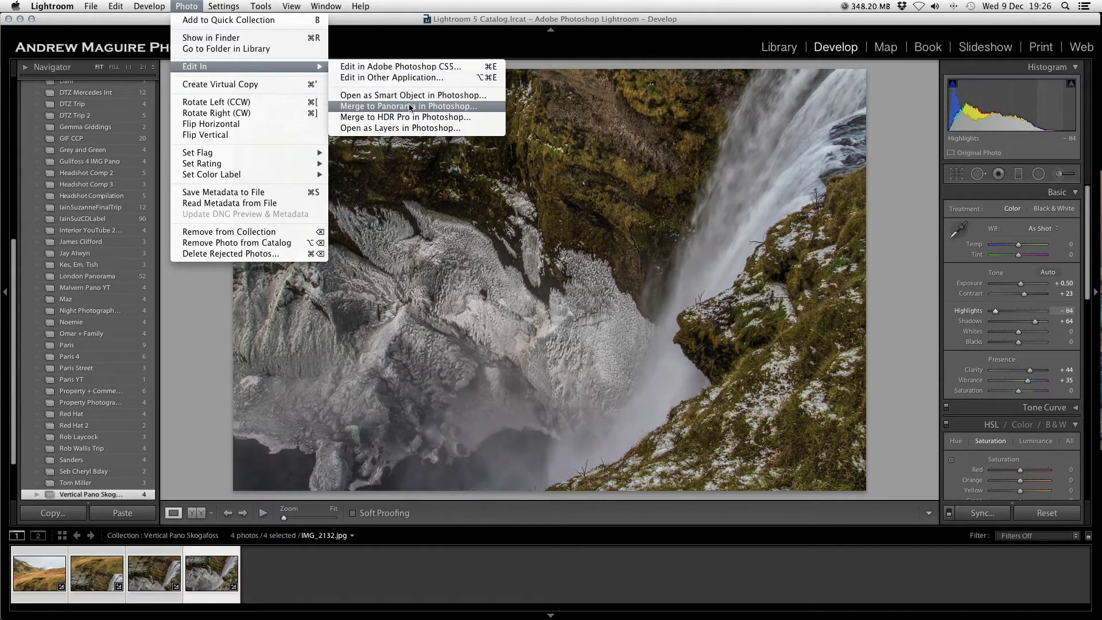
click(466, 109)
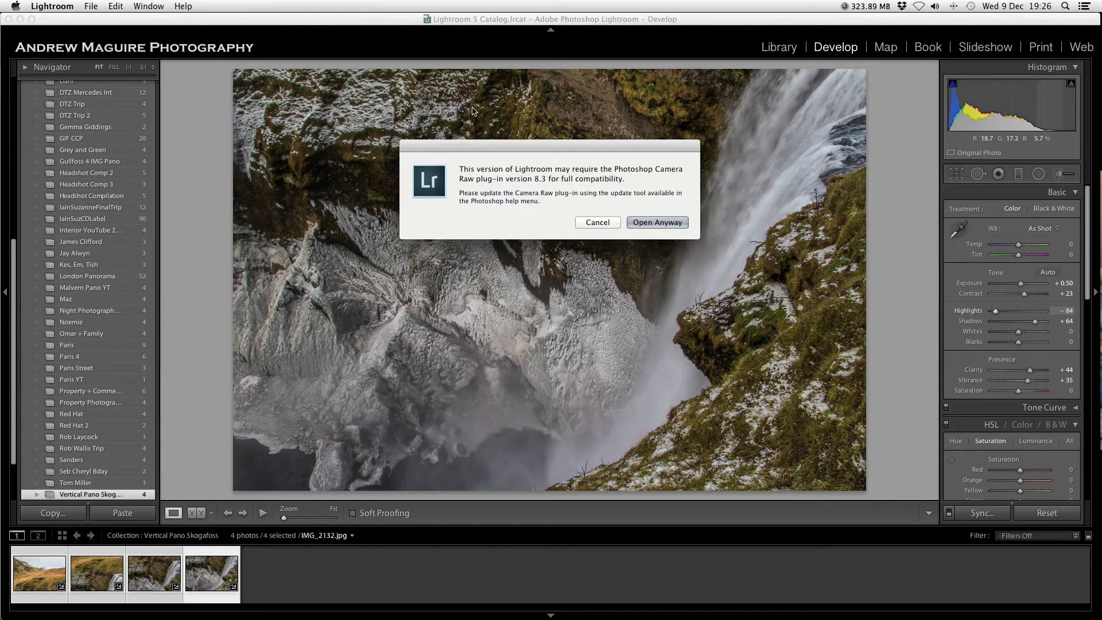
click(657, 223)
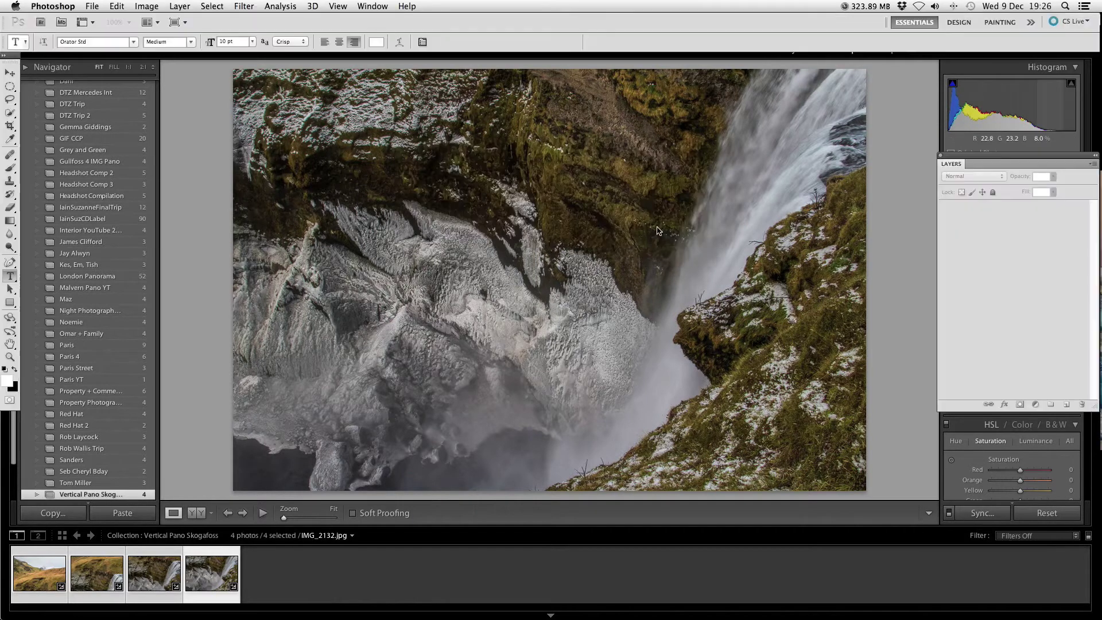
drag(560, 194, 565, 230)
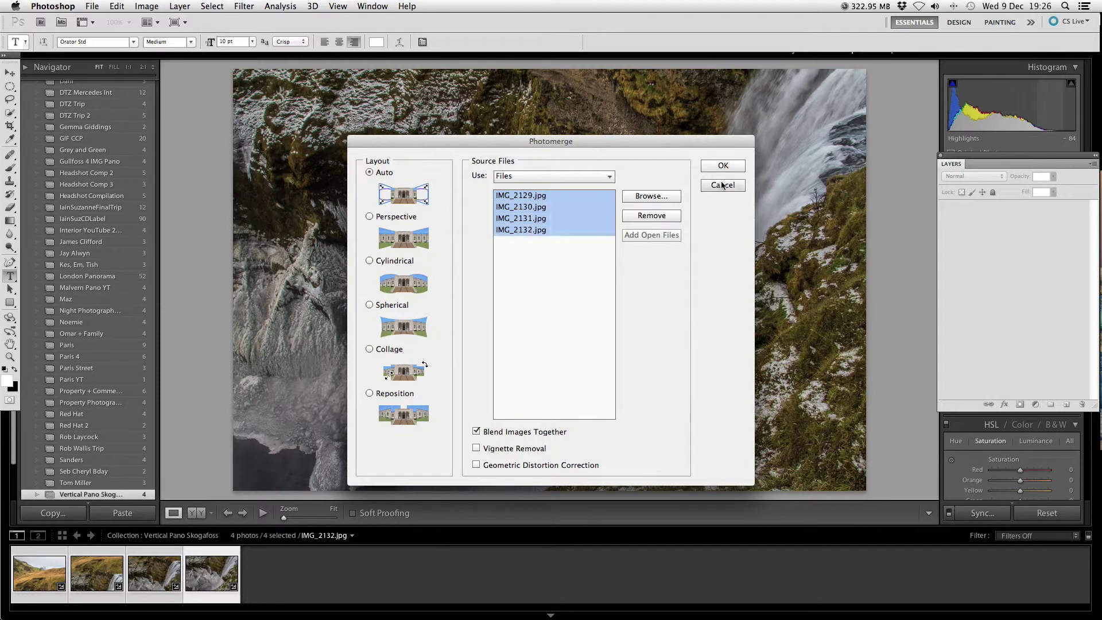
click(731, 168)
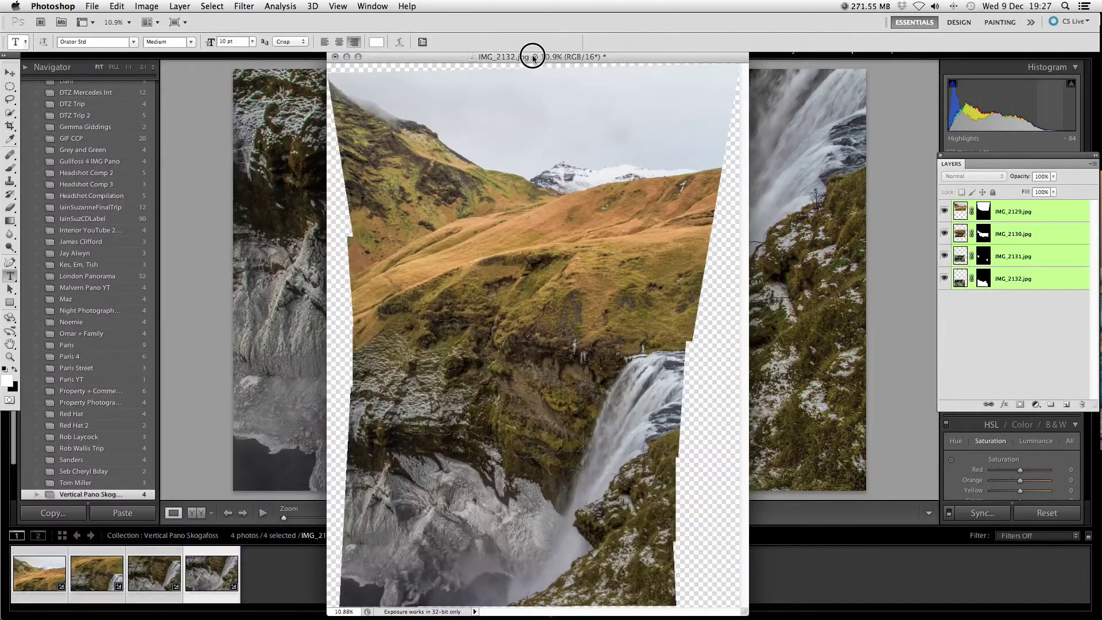
Step: Merge the four panorama layers into a single layer and widen the document window around the image
drag(532, 53, 500, 60)
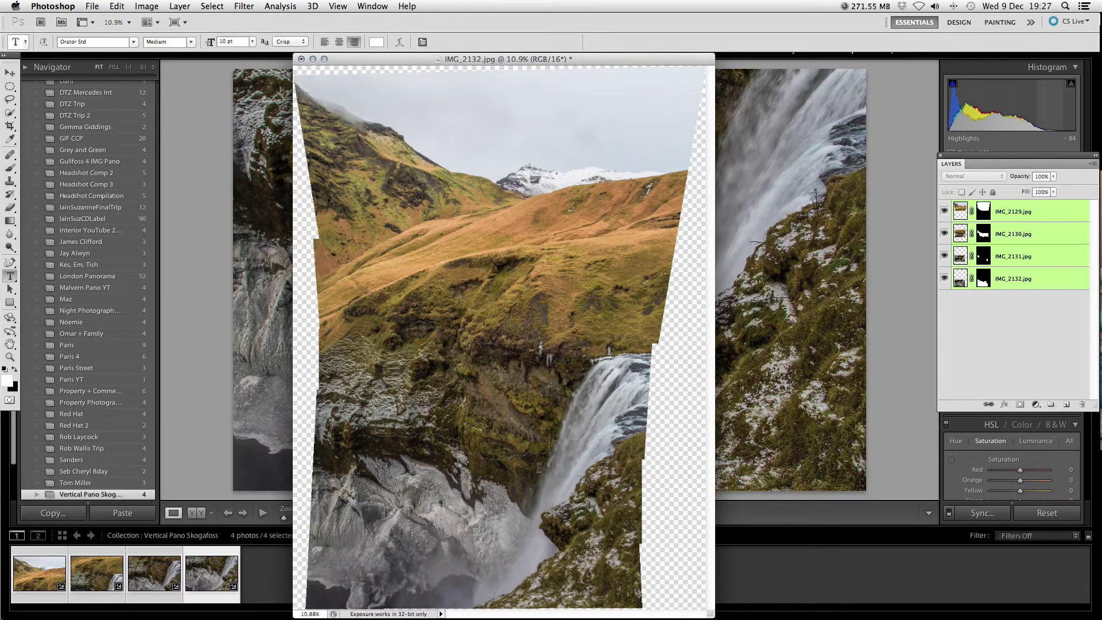
scroll(579, 413, down, 1)
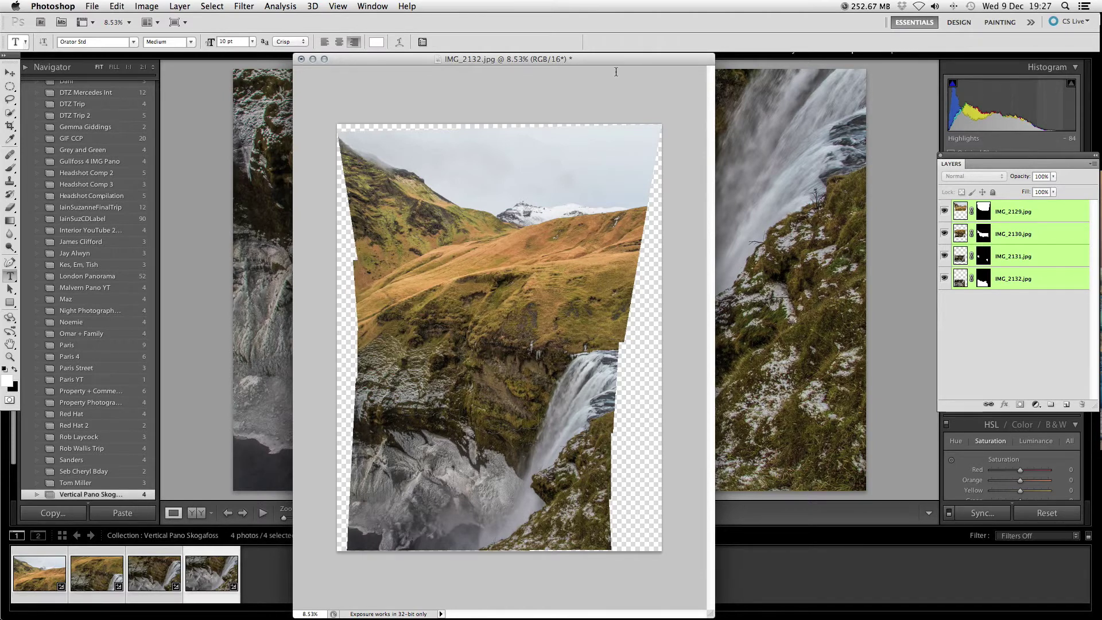
key(super+e)
drag(457, 60, 288, 61)
drag(542, 614, 1011, 617)
drag(467, 59, 368, 58)
drag(910, 617, 953, 618)
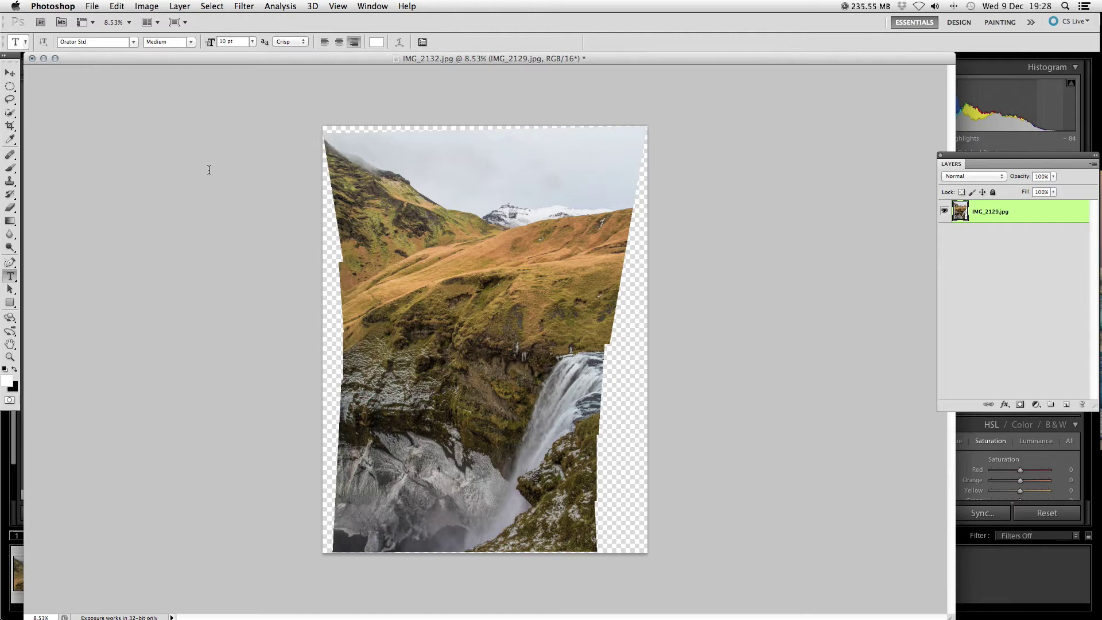
Step: Crop the panorama to a tall rectangle without its ragged borders, keeping only thin transparent slivers along the image's left edge
click(10, 126)
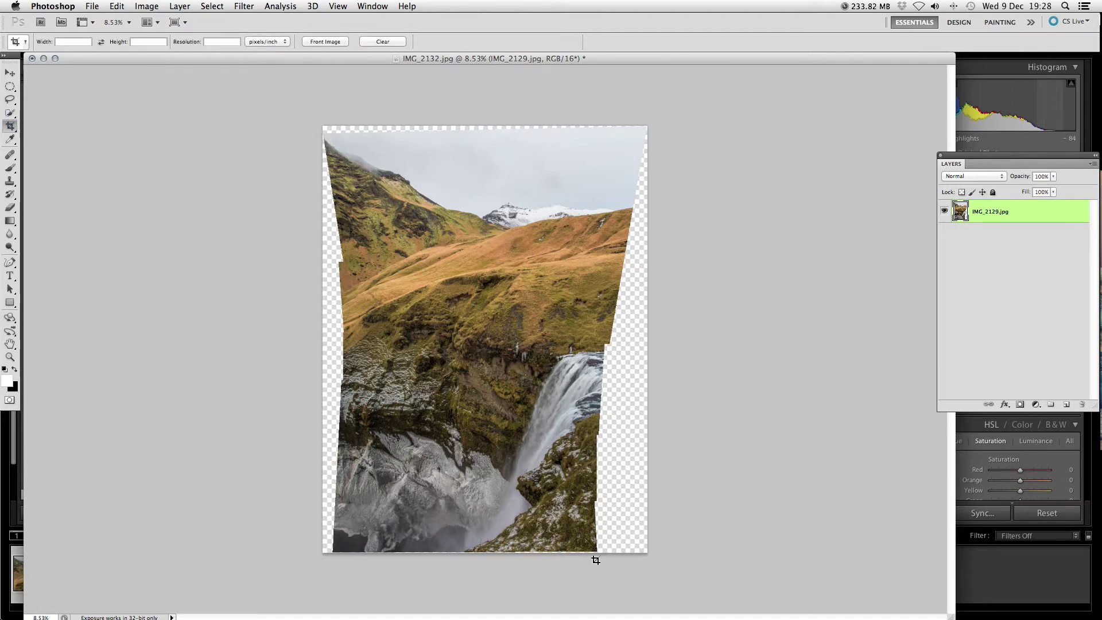
drag(592, 542, 334, 185)
drag(348, 159, 345, 136)
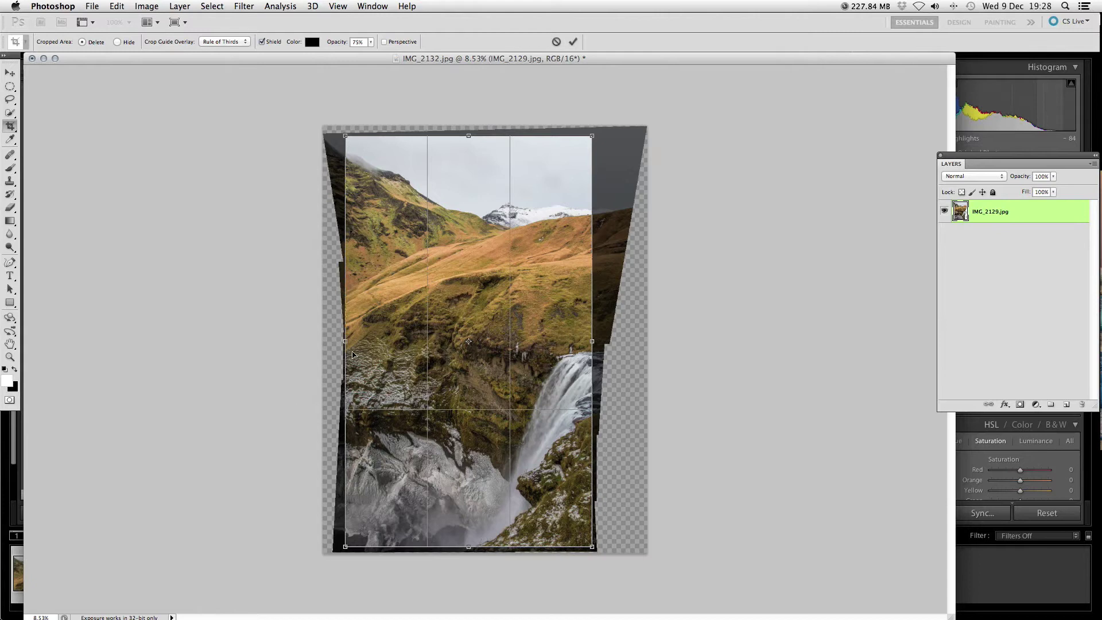
drag(347, 340, 341, 342)
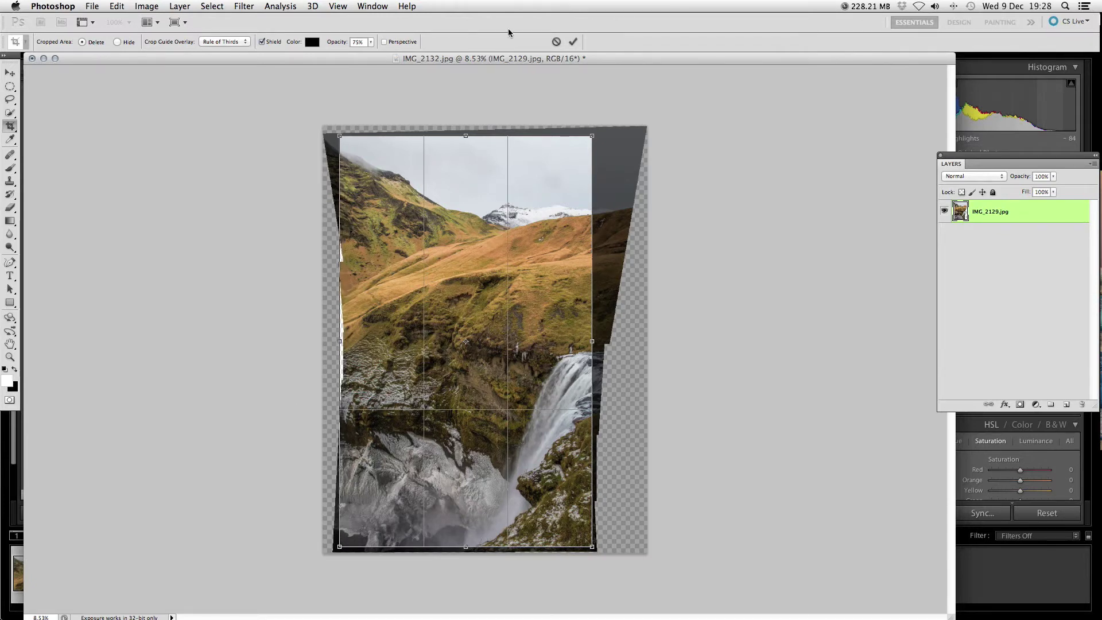
click(573, 42)
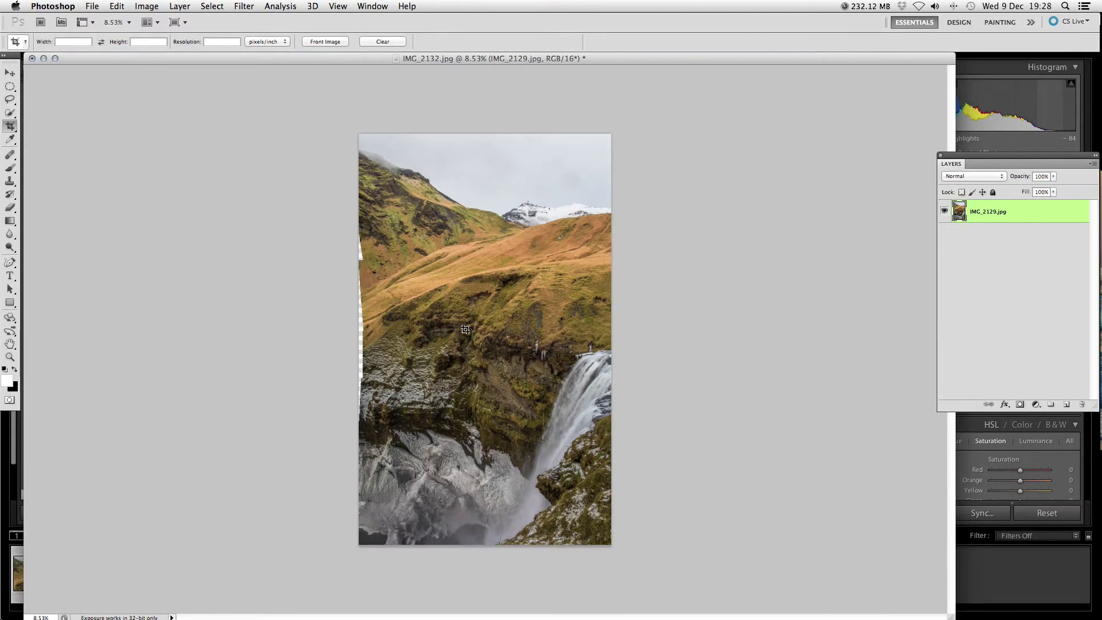
Step: Select the transparent slivers along the image's left edge with the Quick Selection tool, subtracting any spill onto the hillside
scroll(385, 329, up, 3)
scroll(385, 329, up, 1)
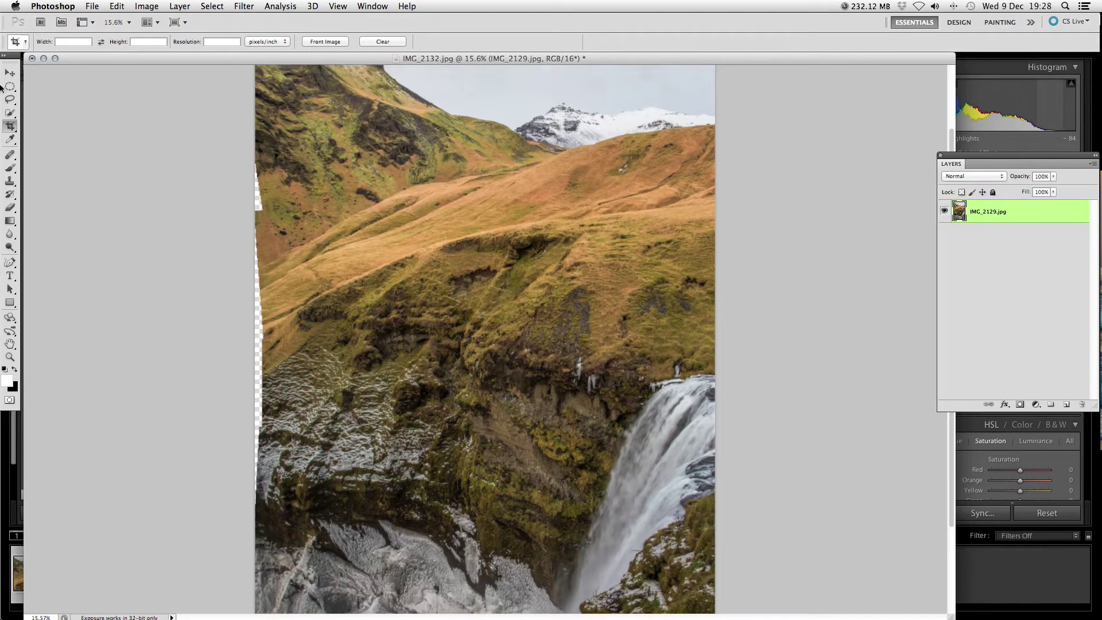
key(w)
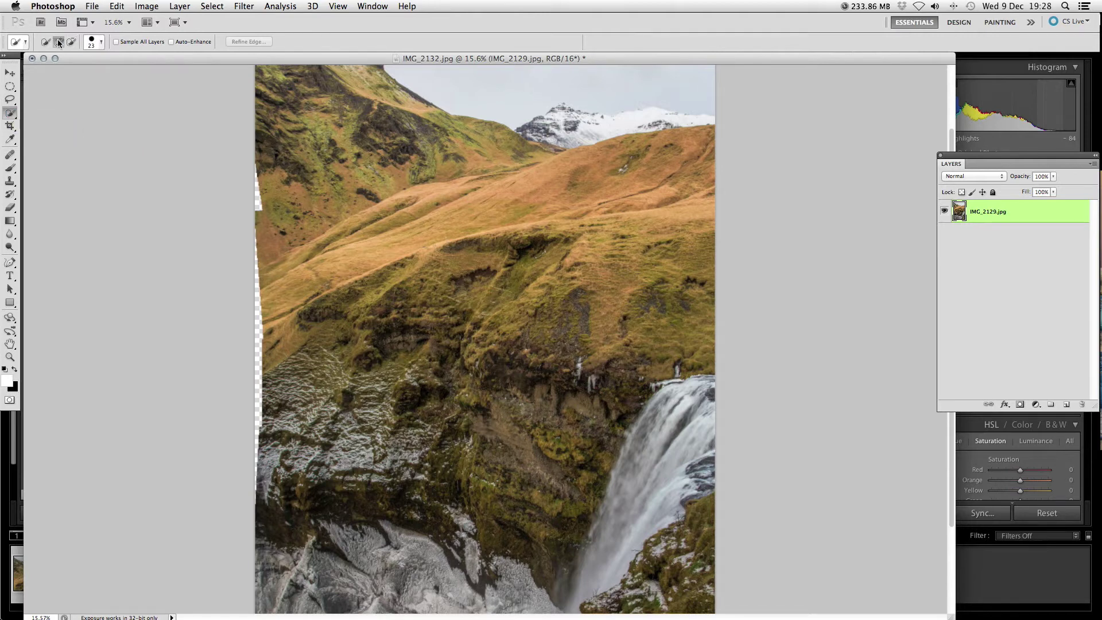
drag(259, 205, 255, 168)
drag(259, 322, 255, 289)
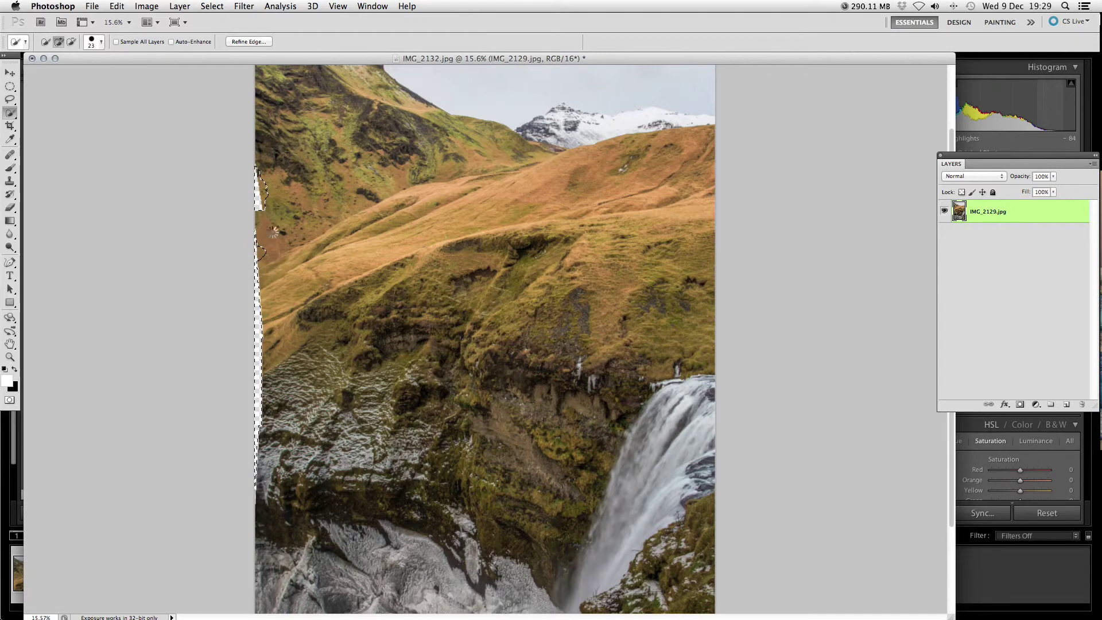
key(alt)
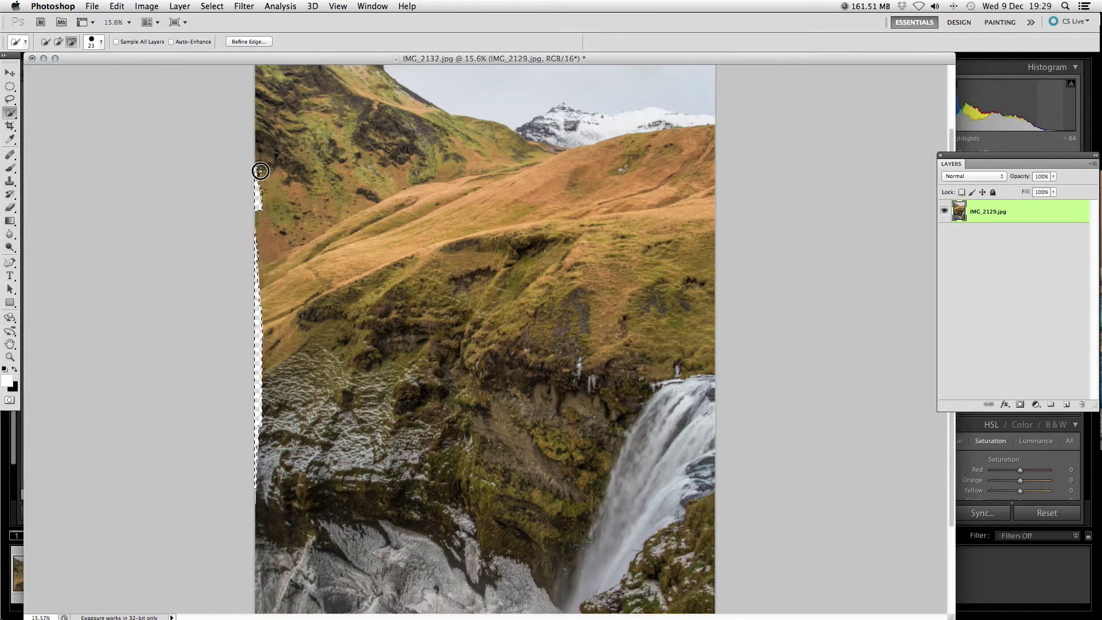
Step: Enlarge the Quick Selection brush to 49 px and refine the sliver selection at its upper and lower ends
click(58, 44)
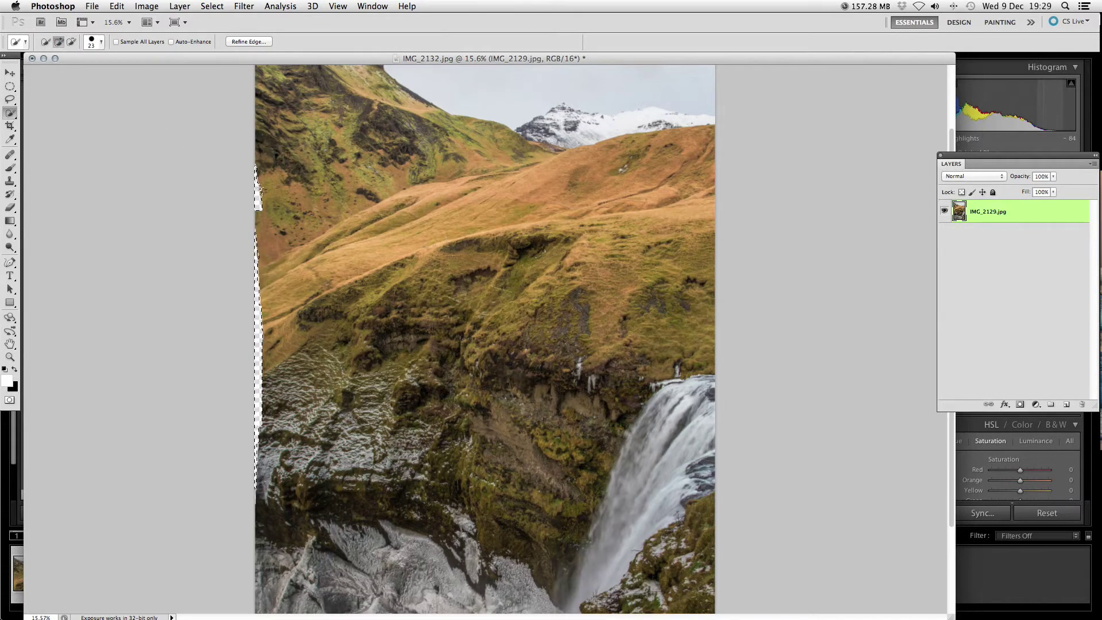
click(101, 42)
drag(53, 70, 66, 70)
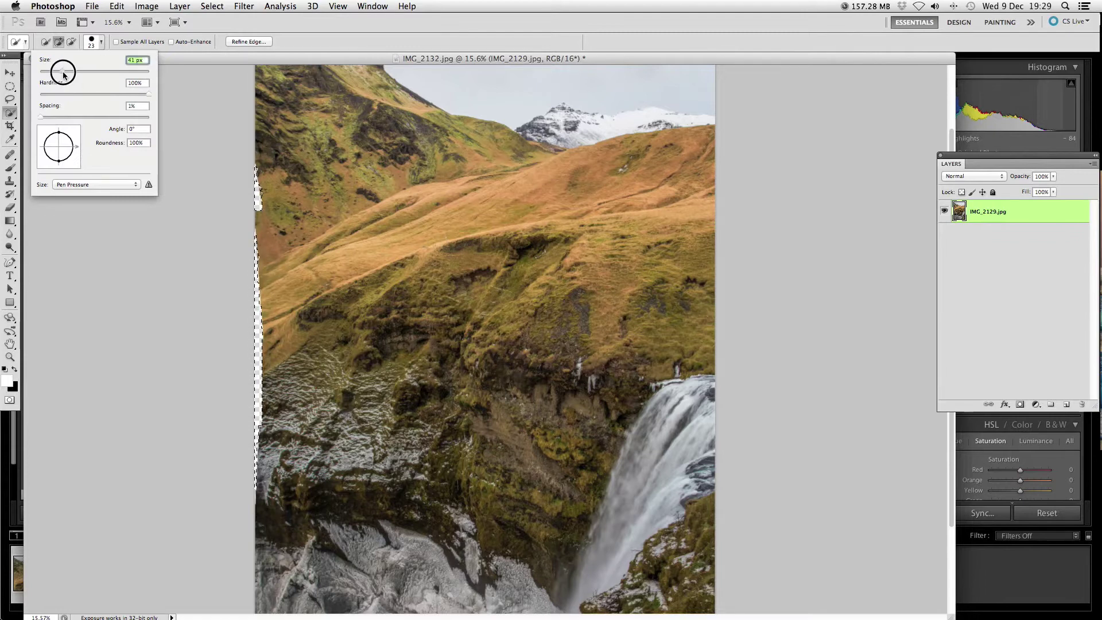
click(256, 184)
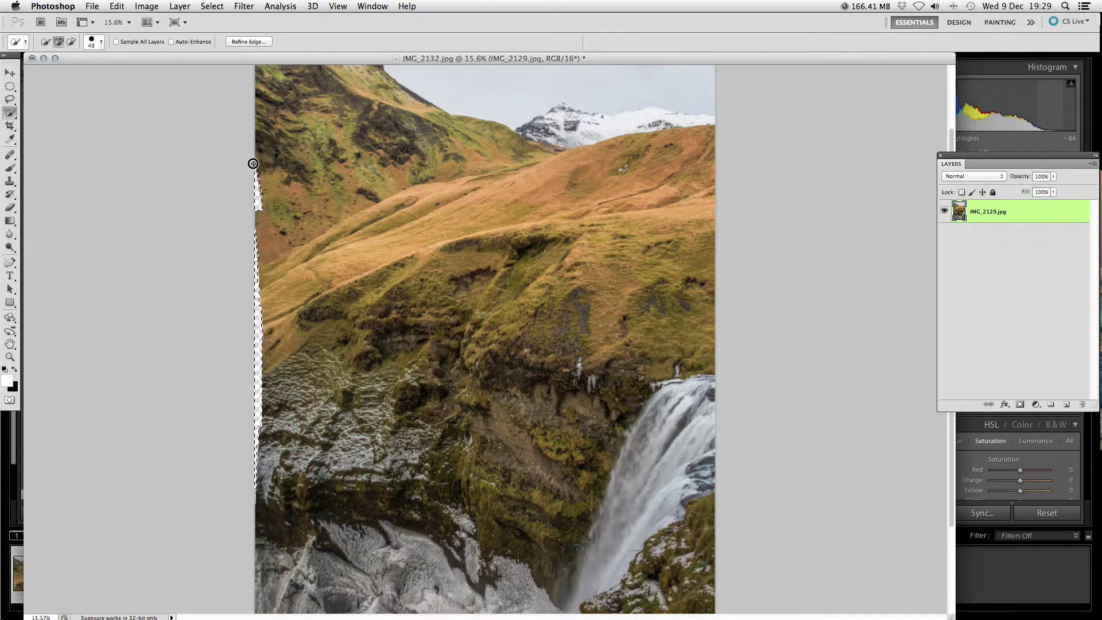
click(257, 493)
alt+click(263, 498)
Step: Expand the sliver selection by 25 pixels so that it overlaps the neighbouring image
click(212, 7)
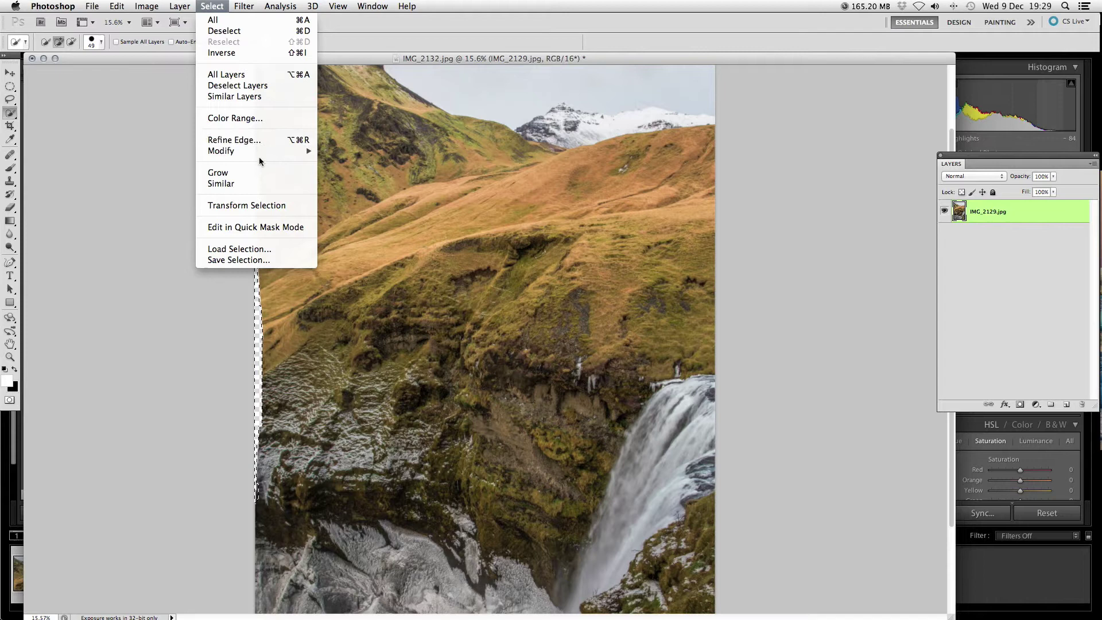
mouse_move(264, 151)
click(368, 174)
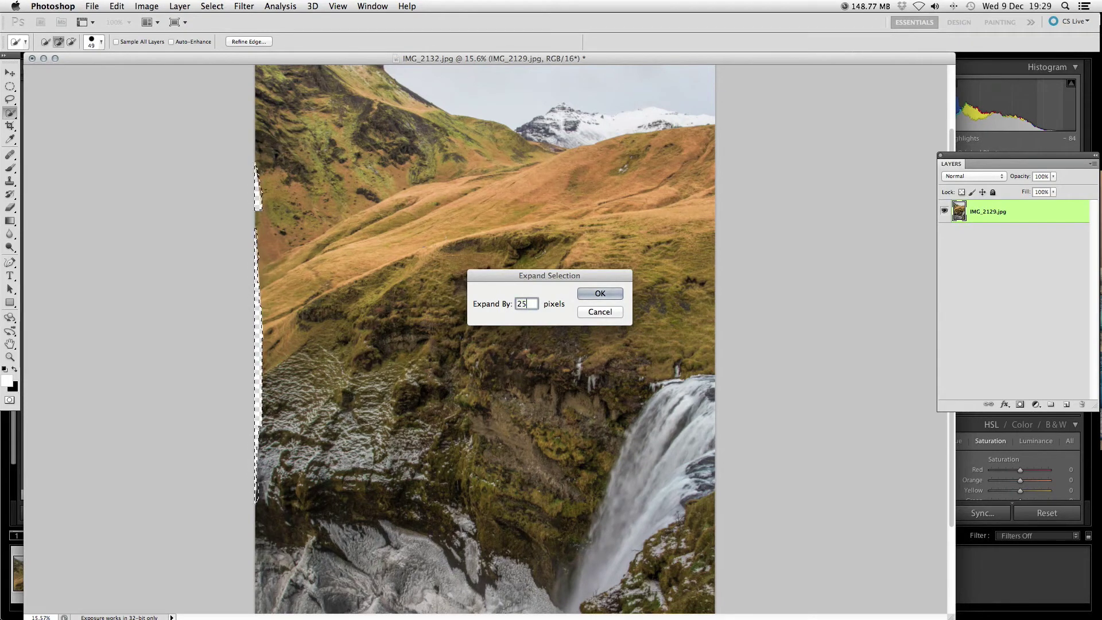
click(602, 293)
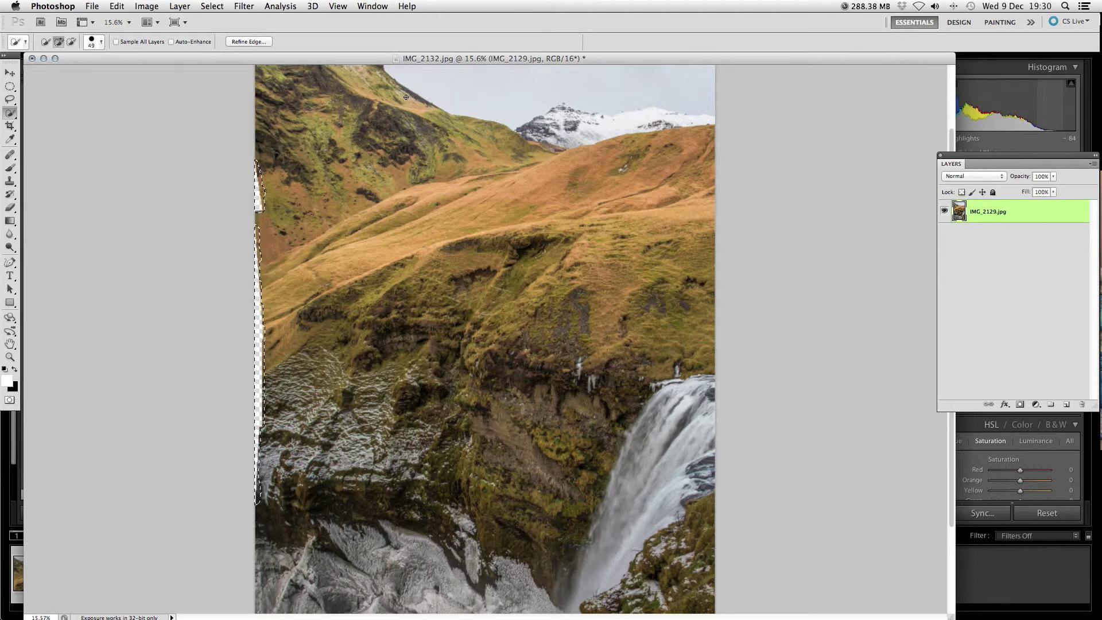
Step: Fill the selected slivers using Content-Aware in Normal mode at 100% opacity, and clear the selection
key(shift+BackSpace)
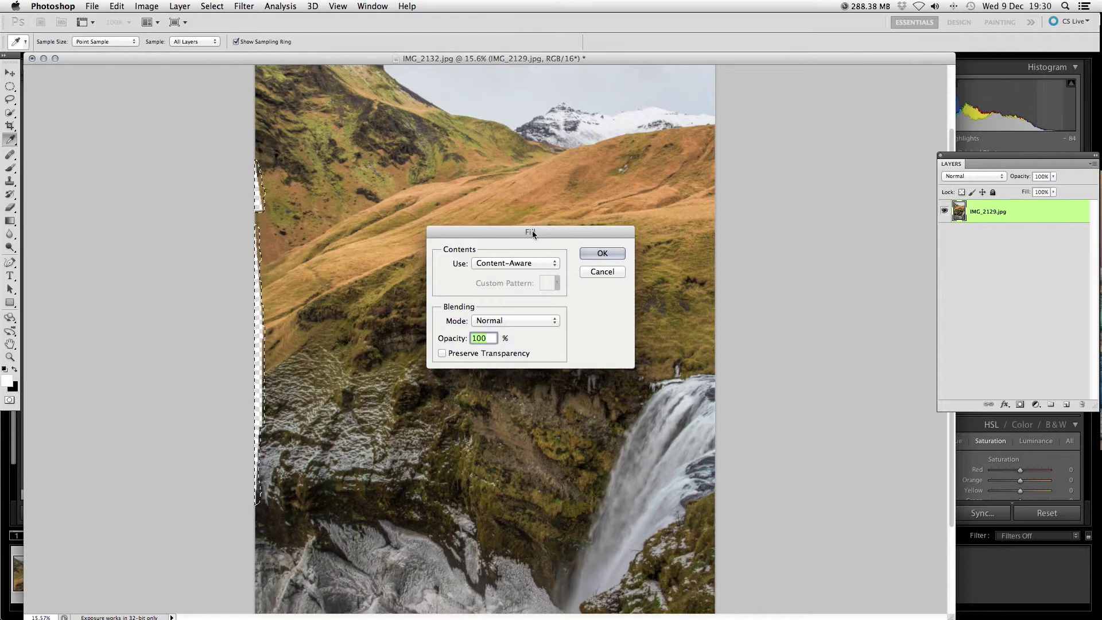
click(531, 264)
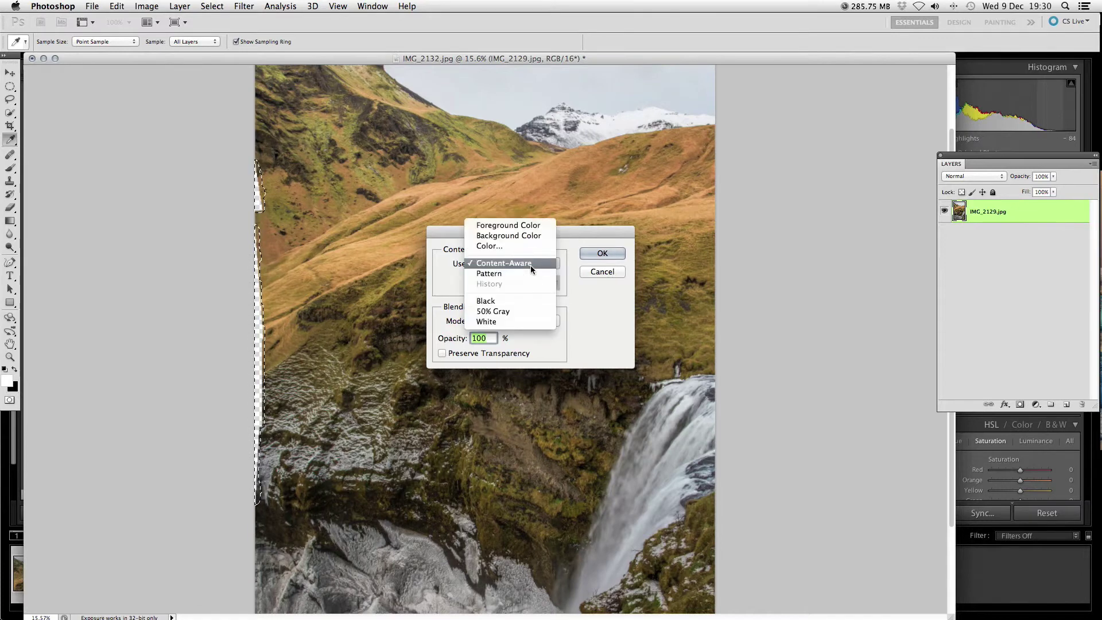
click(530, 264)
click(601, 253)
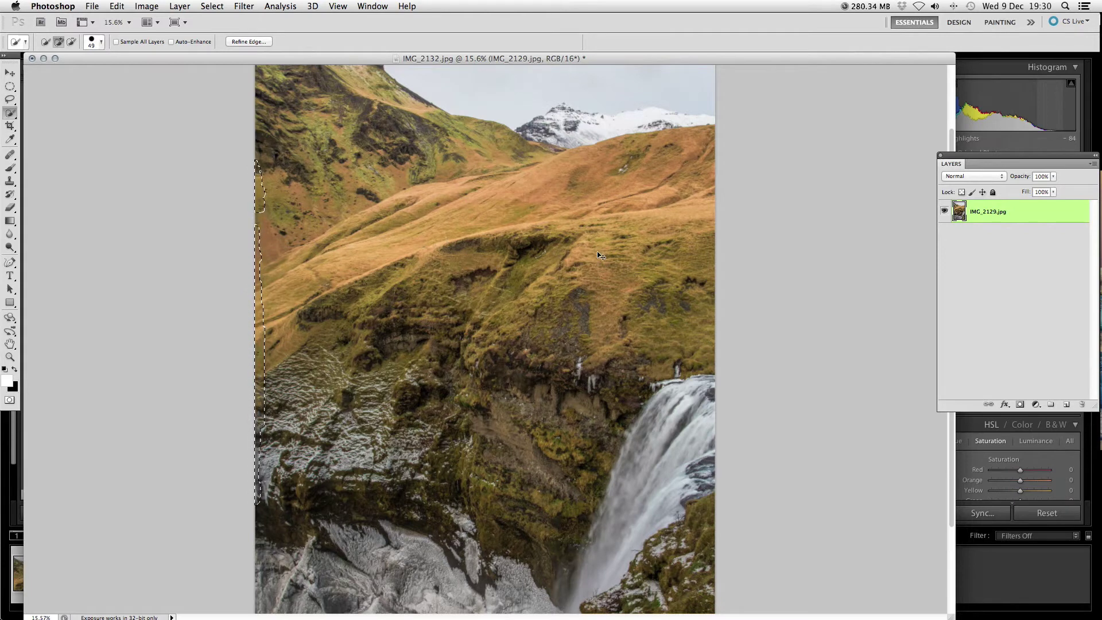
key(super+d)
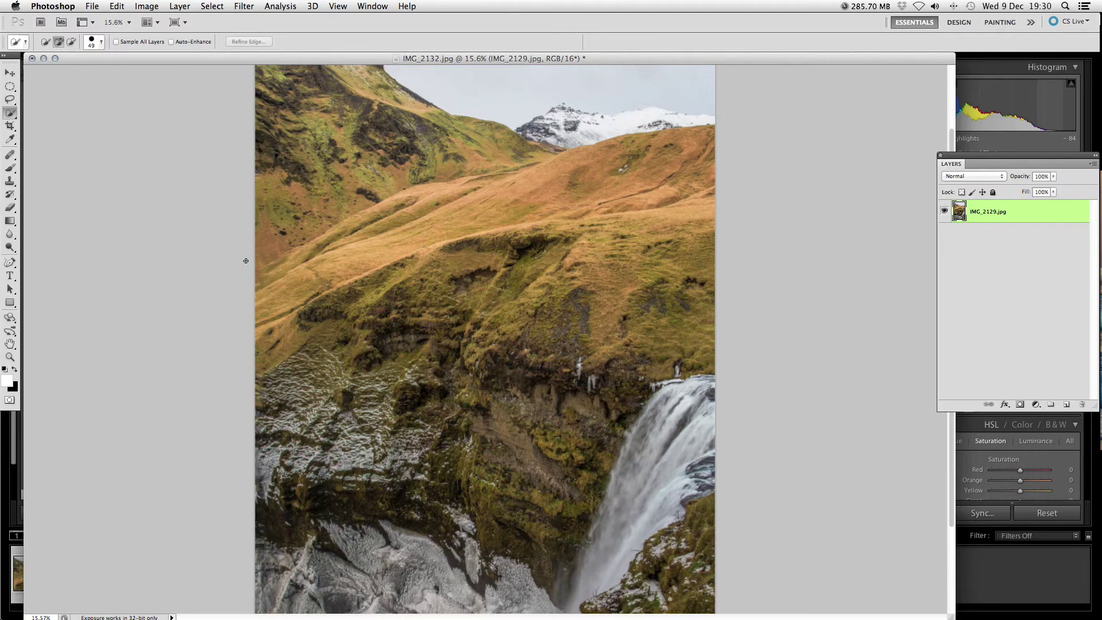
Step: Examine the filled left edge up close, from the grassy hillside down to the snowy cliff and the ice
scroll(245, 260, up, 5)
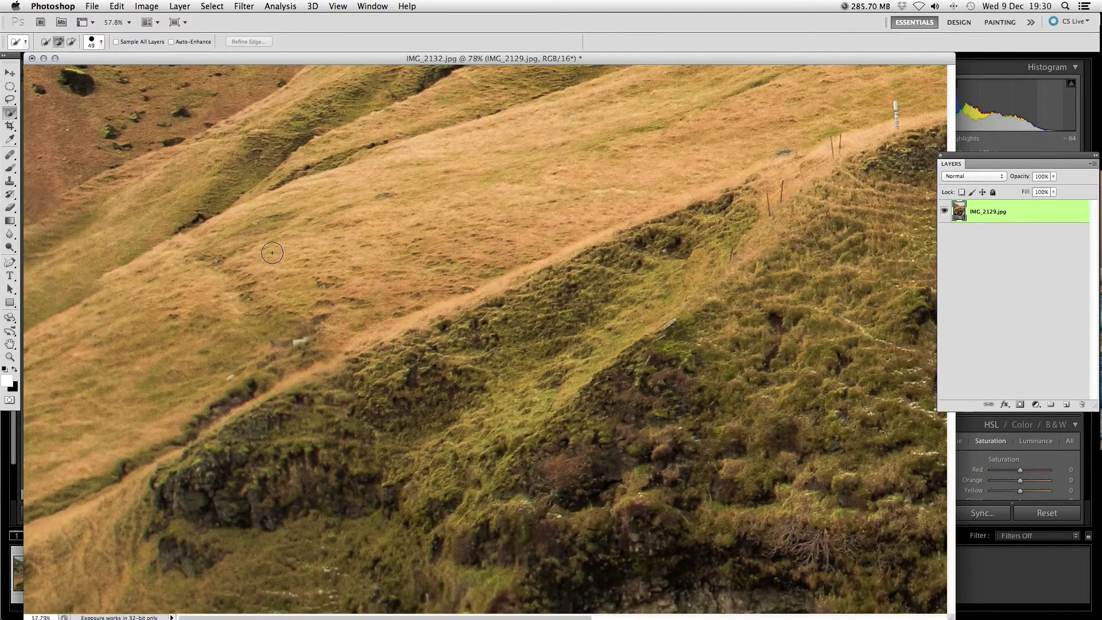
scroll(273, 253, up, 15)
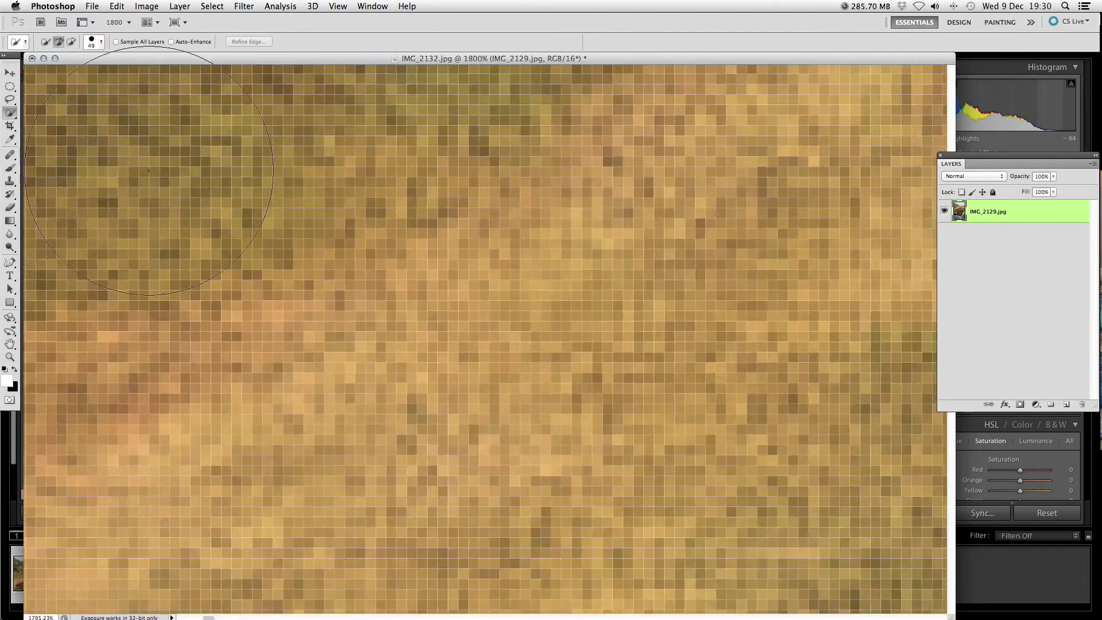
scroll(149, 171, down, 20)
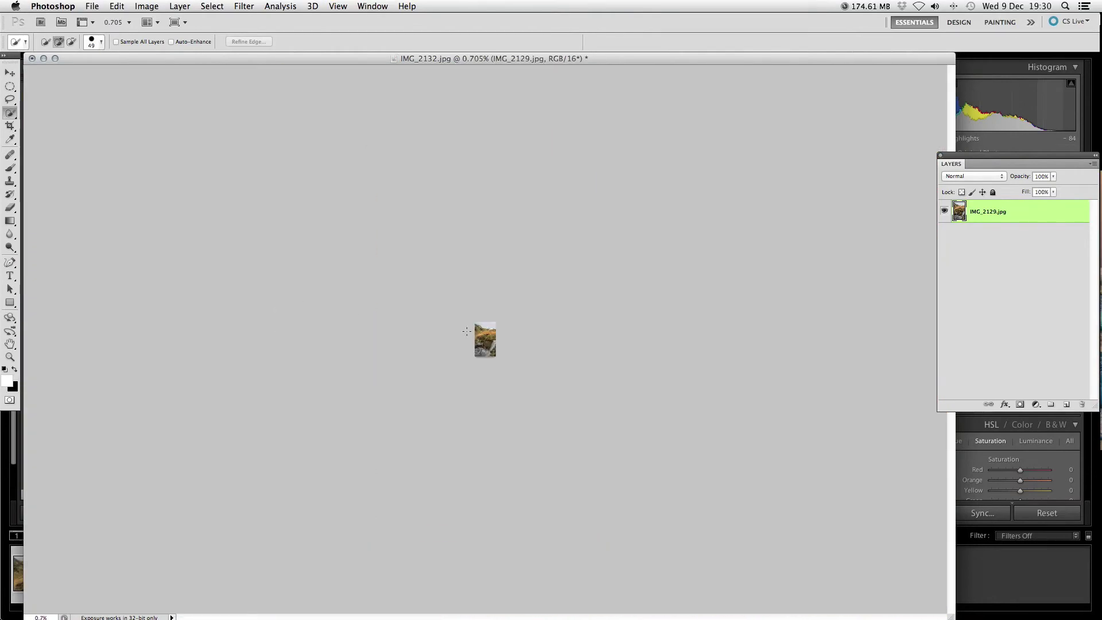
scroll(467, 331, up, 4)
scroll(466, 331, up, 5)
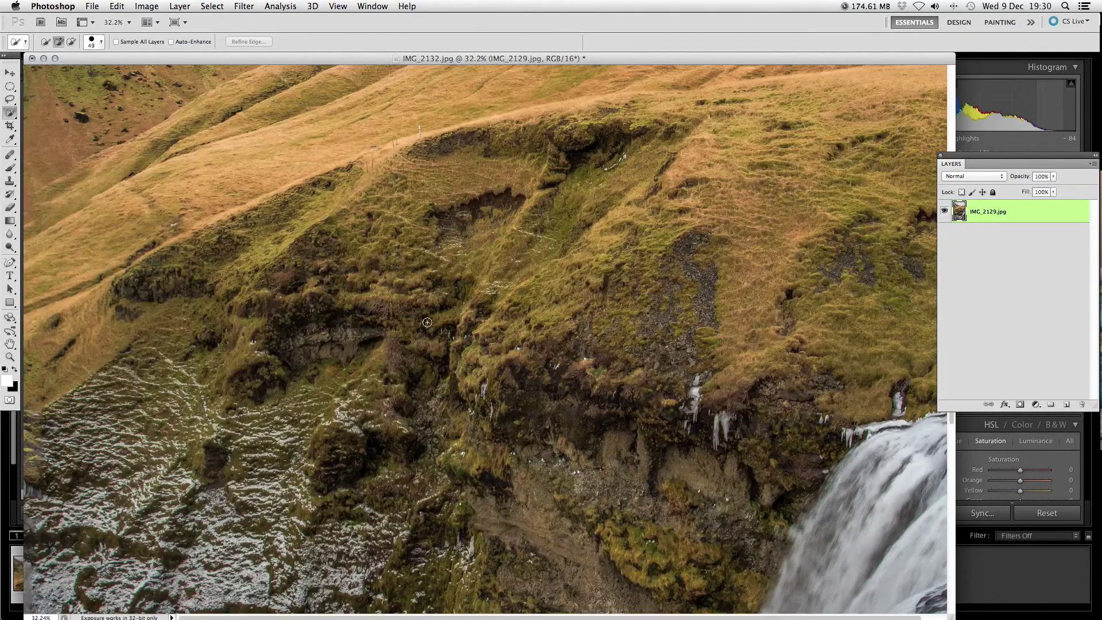
scroll(267, 216, up, 5)
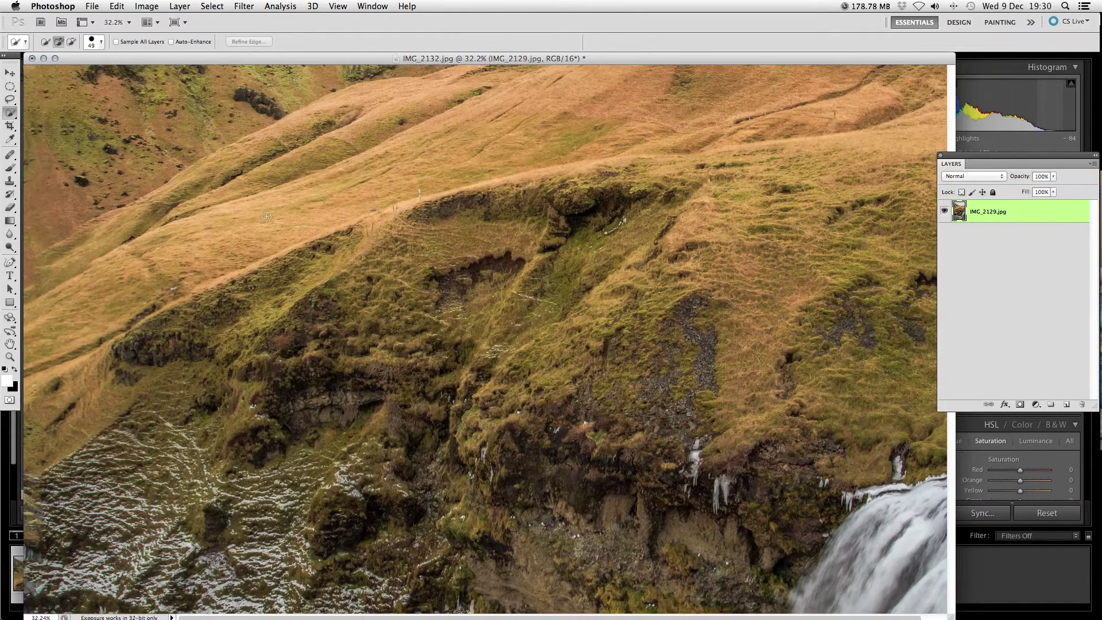
scroll(257, 320, down, 10)
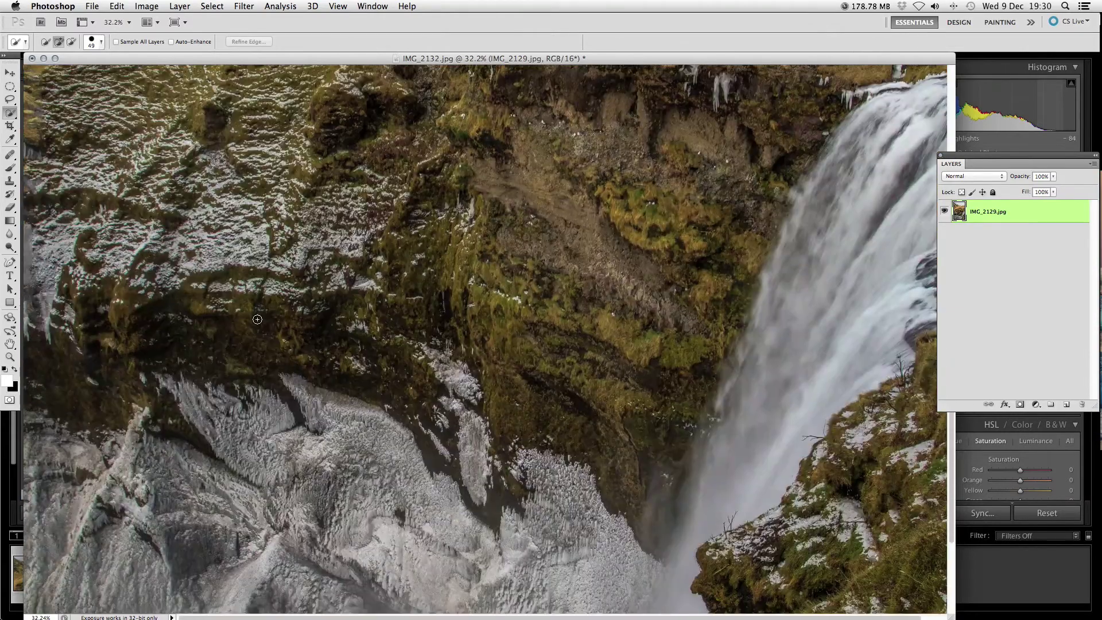
scroll(257, 322, down, 2)
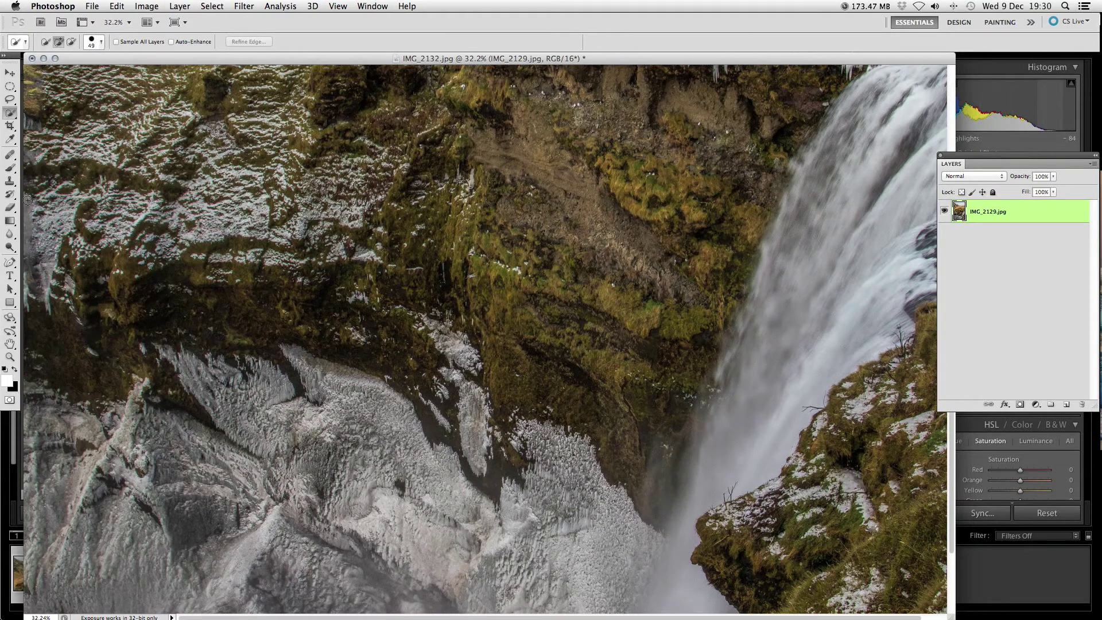
Step: Retouch the filled left edge beside the snowy cliff with the Clone Stamp, sampling the adjacent rock at two heights
click(9, 181)
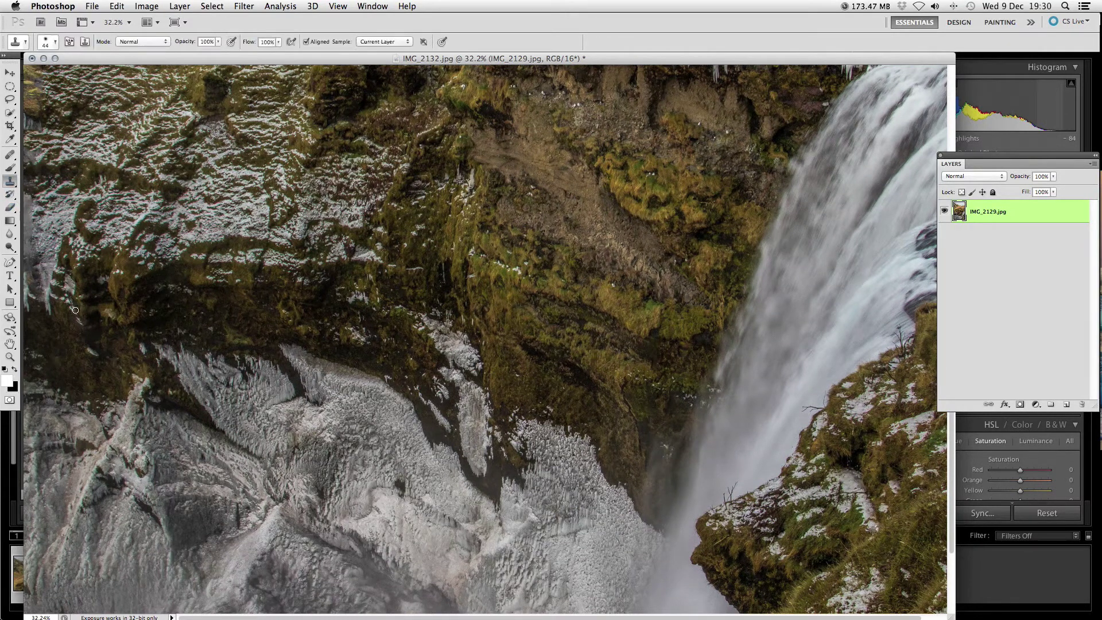
alt+click(46, 311)
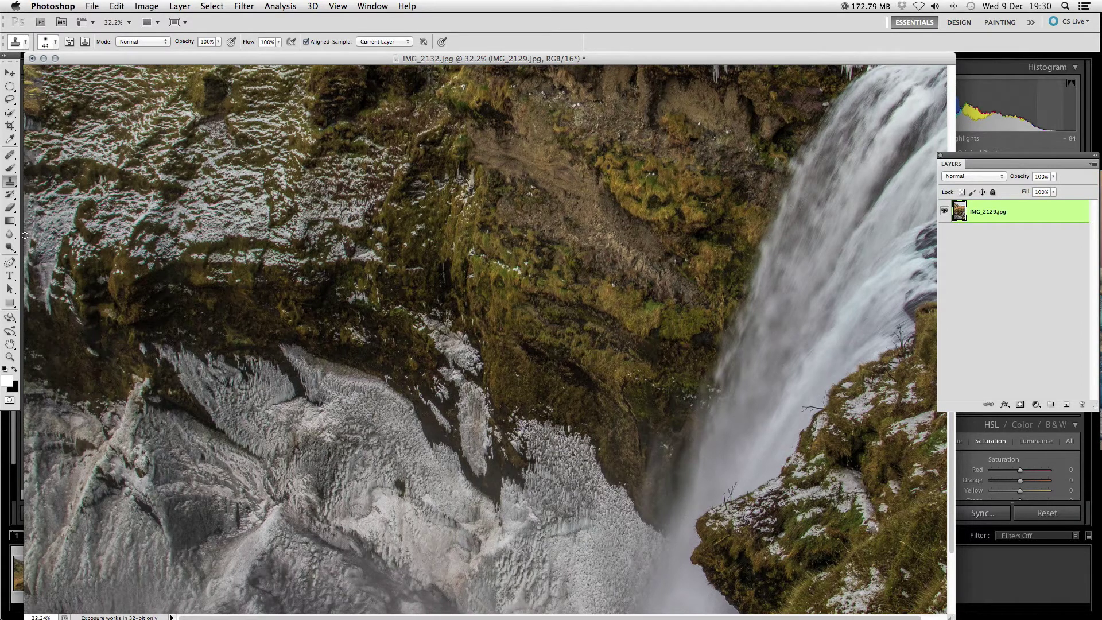
mouse_move(24, 252)
mouse_down()
mouse_move(30, 190)
mouse_move(28, 229)
mouse_move(29, 185)
mouse_up()
scroll(57, 169, up, 5)
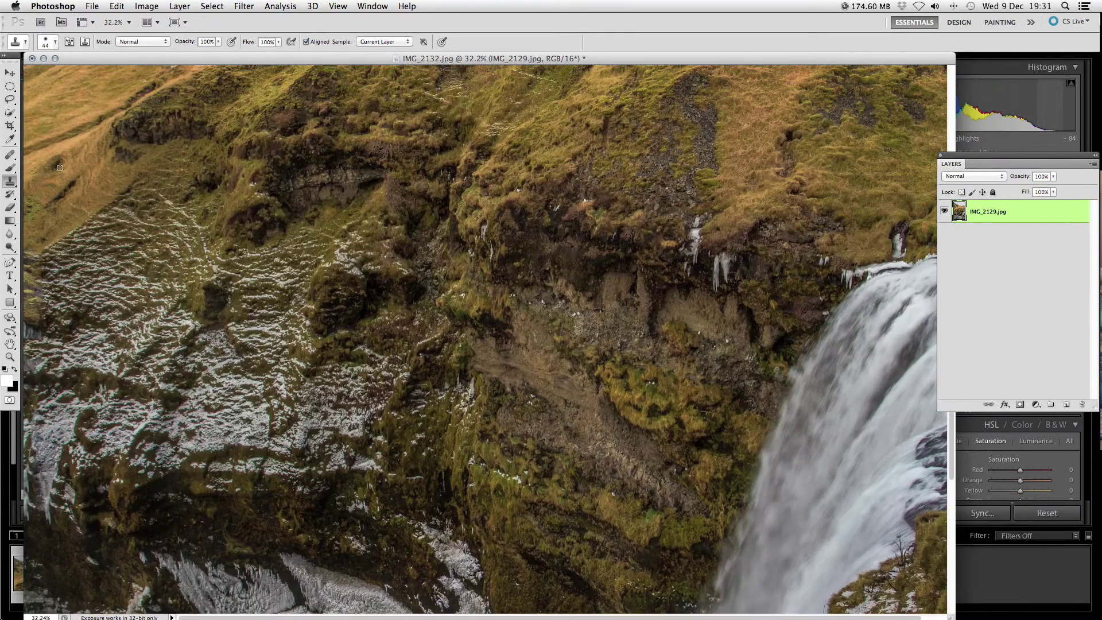
alt+click(53, 334)
click(34, 332)
mouse_move(34, 332)
mouse_down()
mouse_move(26, 321)
mouse_move(30, 388)
mouse_move(40, 256)
mouse_up()
scroll(151, 406, down, 10)
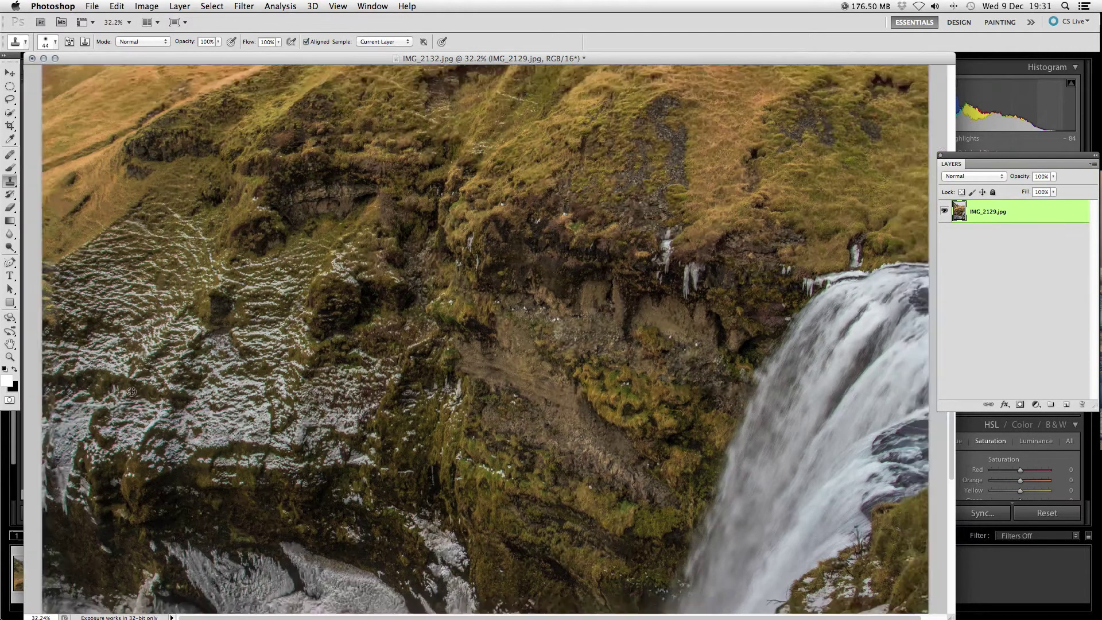
scroll(391, 384, up, 6)
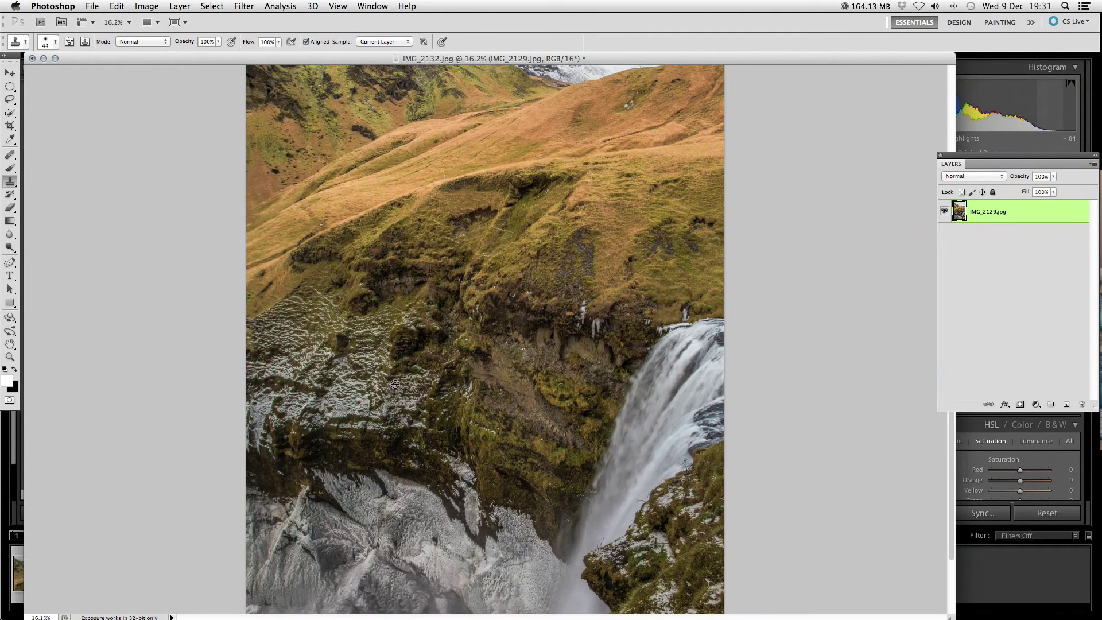
scroll(395, 384, down, 4)
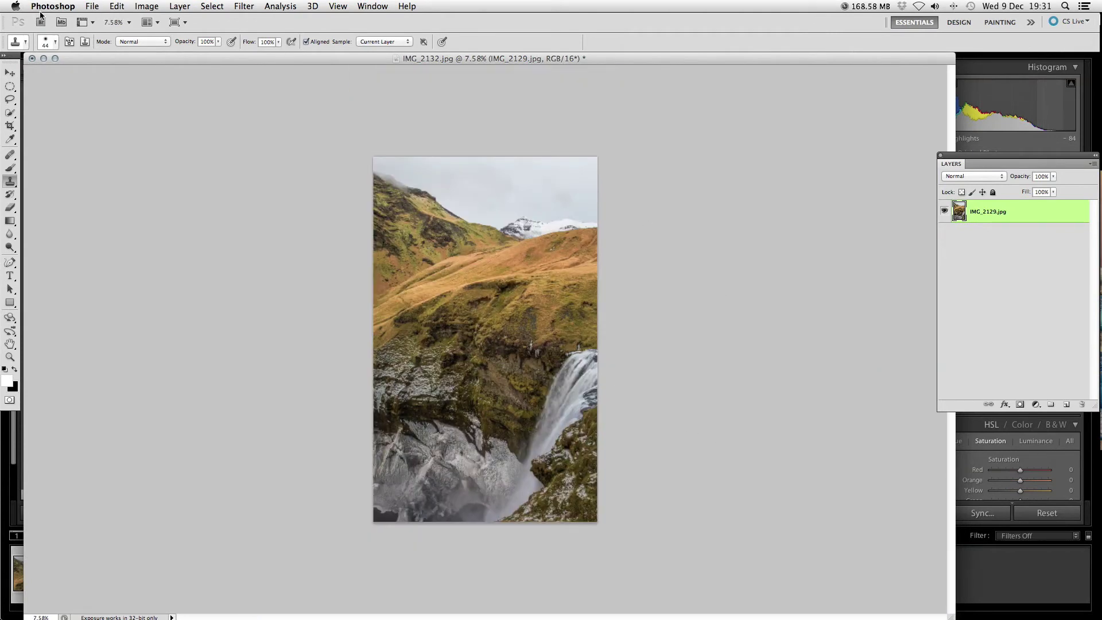
Step: Save the panorama in JPEG format as IMG_2132 copy.jpg in the Card 1 folder, with the ProPhoto RGB profile embedded
click(92, 6)
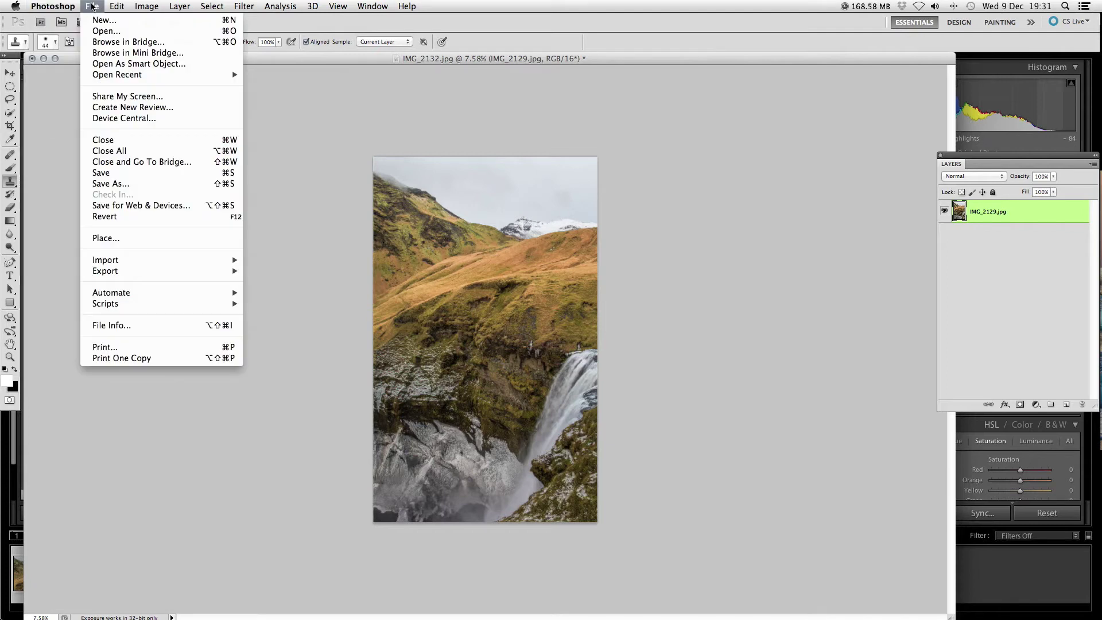
click(152, 186)
click(566, 295)
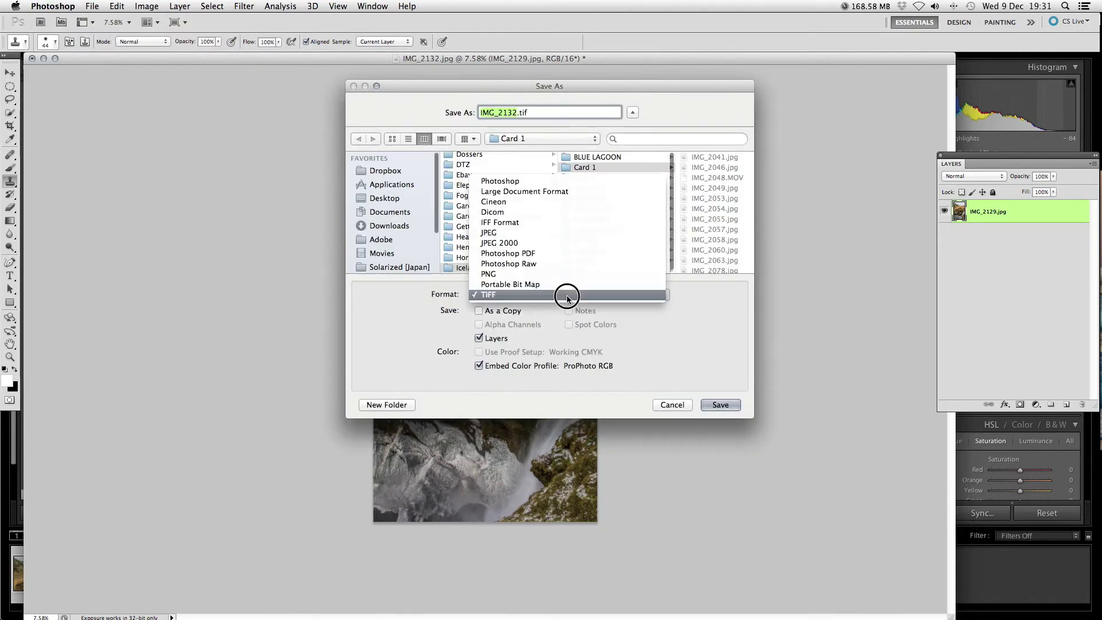
click(579, 232)
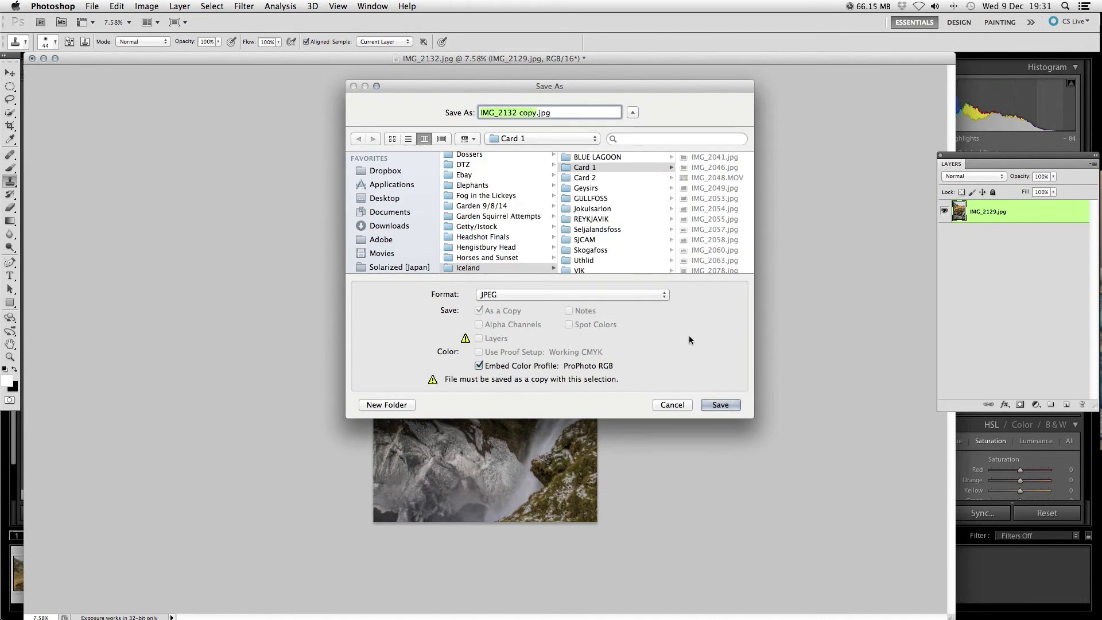
click(728, 408)
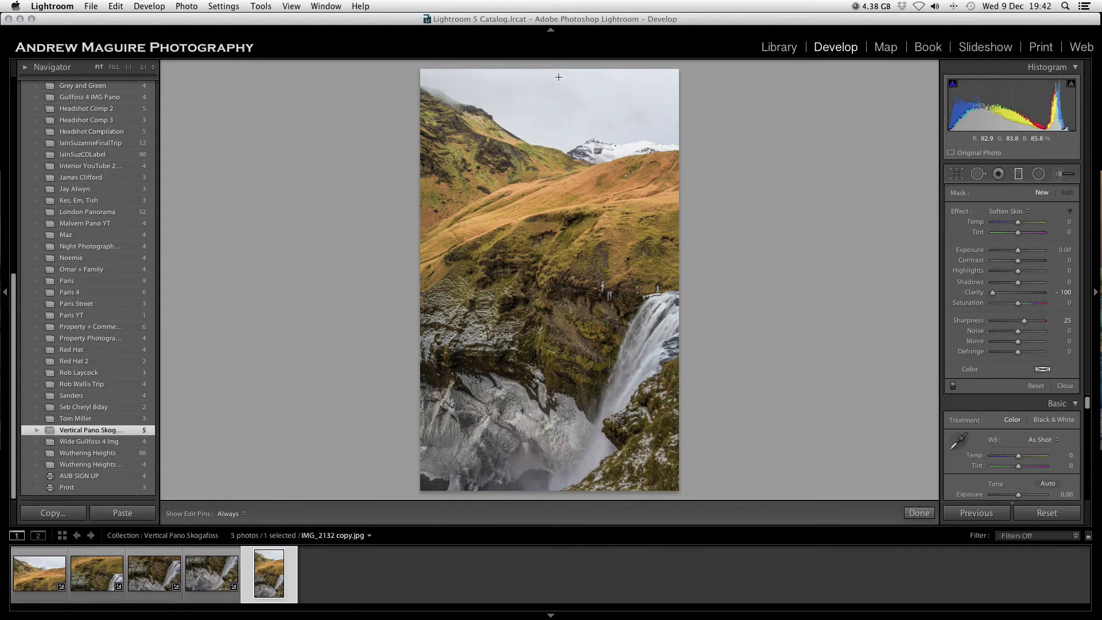
Step: In Lightroom, draw a tilted graduated filter over the panorama's sky and lower its exposure slightly
drag(647, 76, 631, 154)
drag(617, 168, 631, 144)
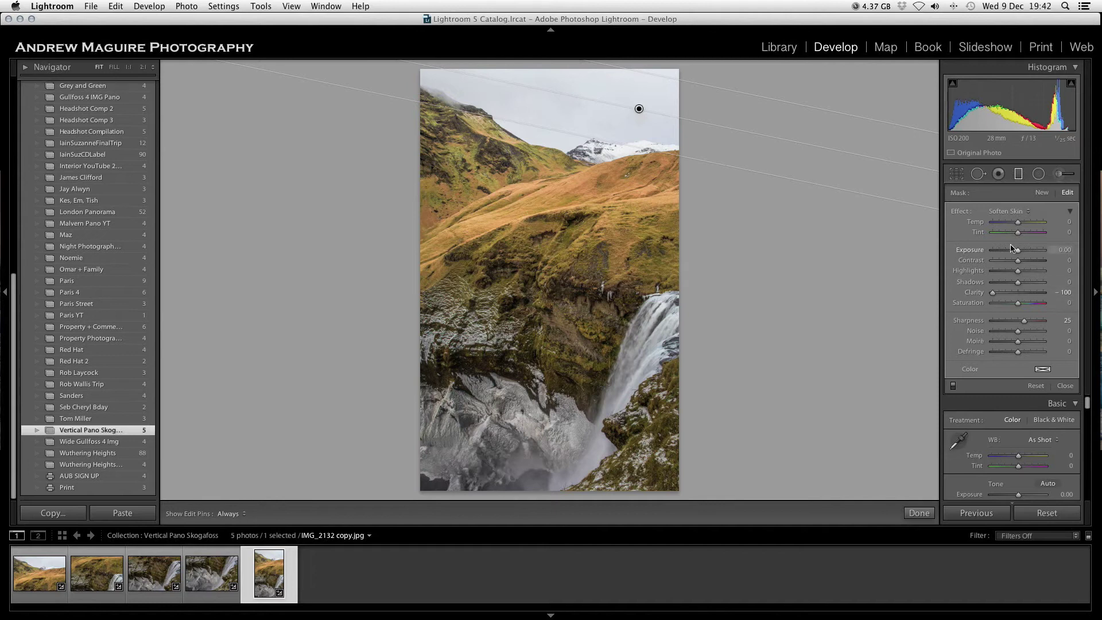
drag(1019, 253, 1014, 258)
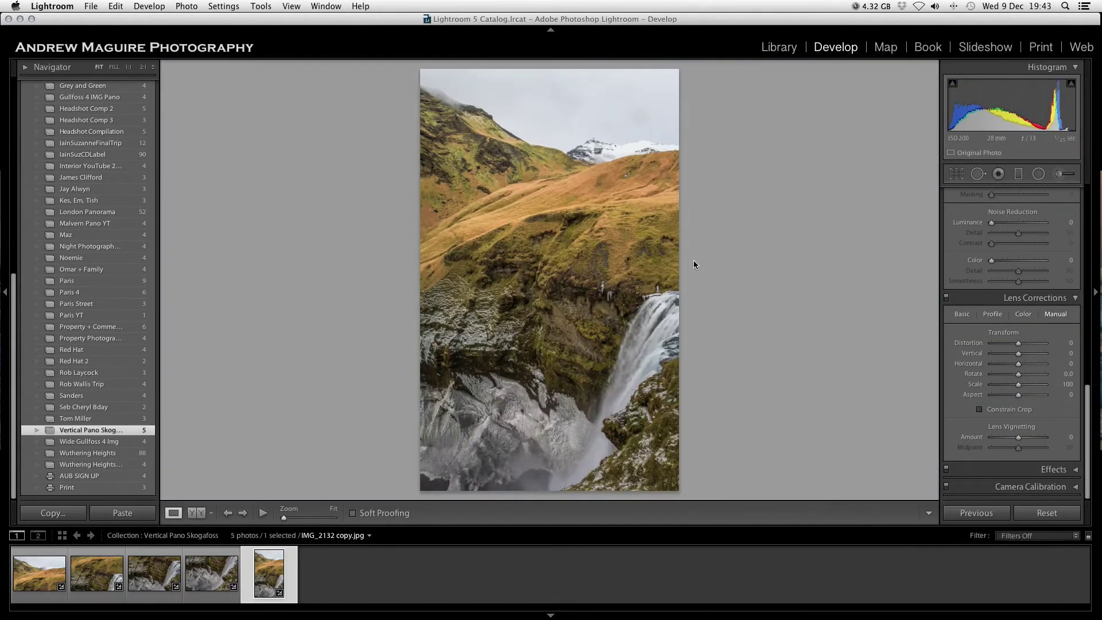
Step: Reset the adjustment brush, raise its clarity to about 72 and paint over the dark green hillside below the sky
mouse_move(1100, 158)
scroll(1018, 247, up, 10)
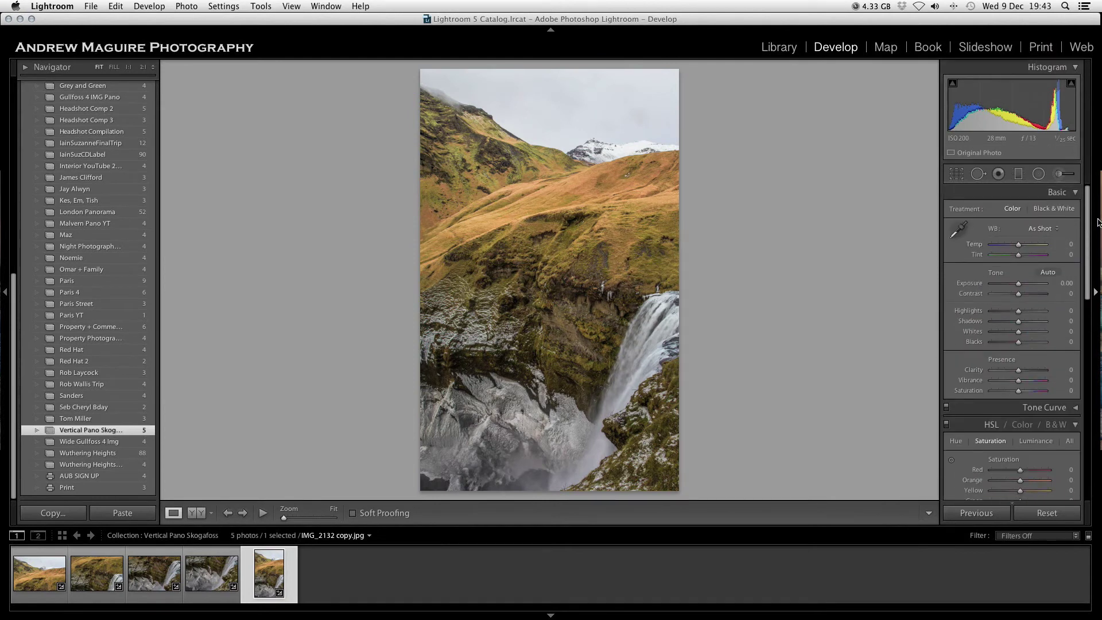
click(1062, 179)
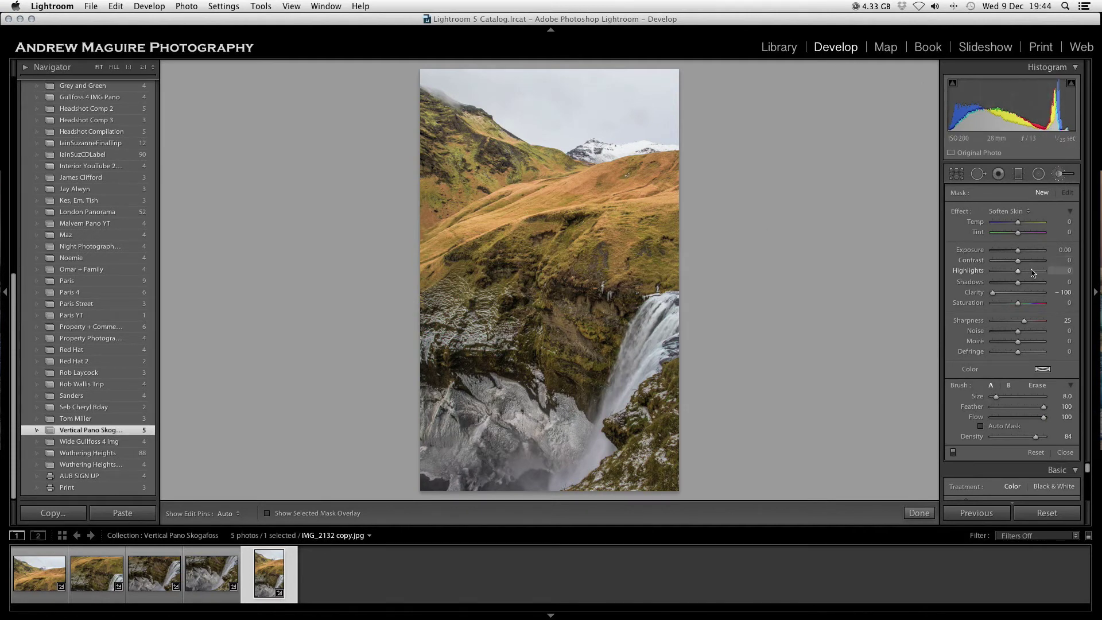
click(920, 513)
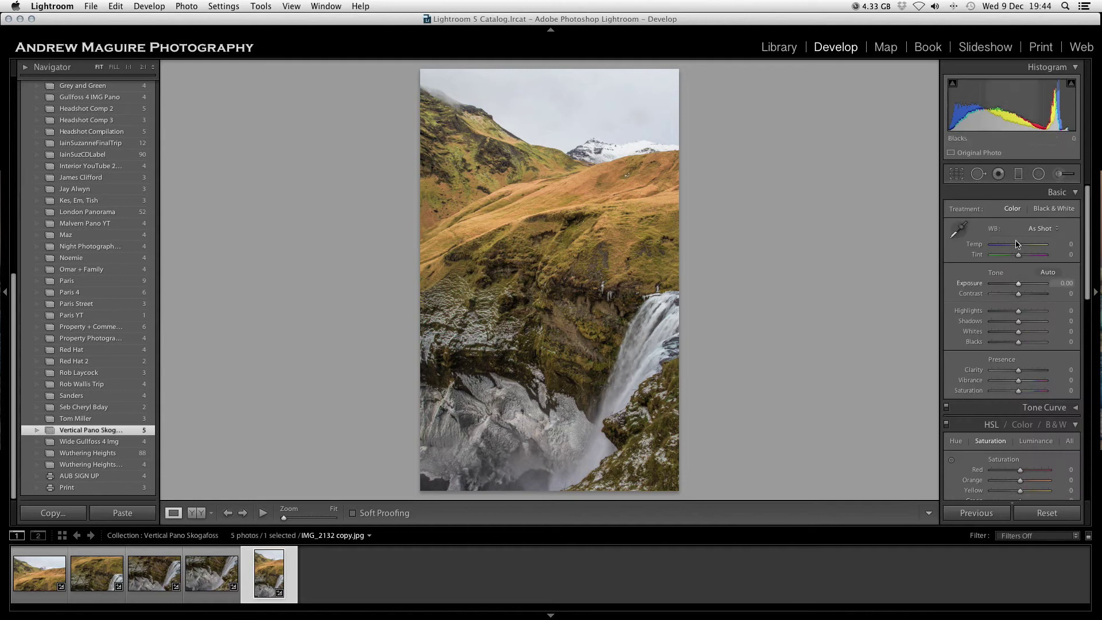
click(1059, 178)
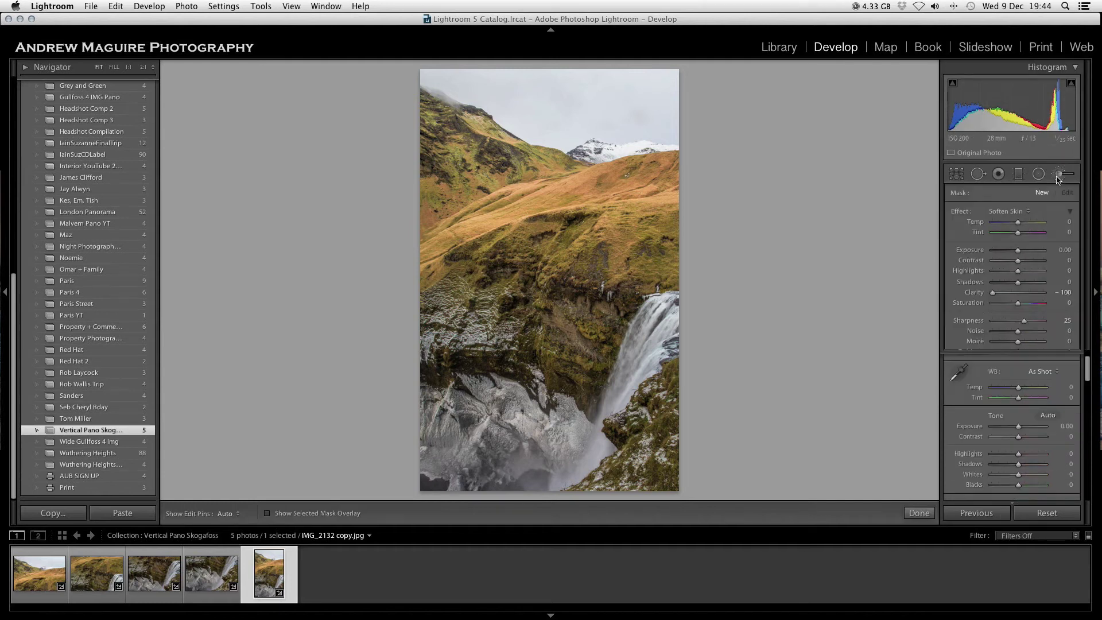
double_click(957, 211)
drag(1018, 292, 1033, 295)
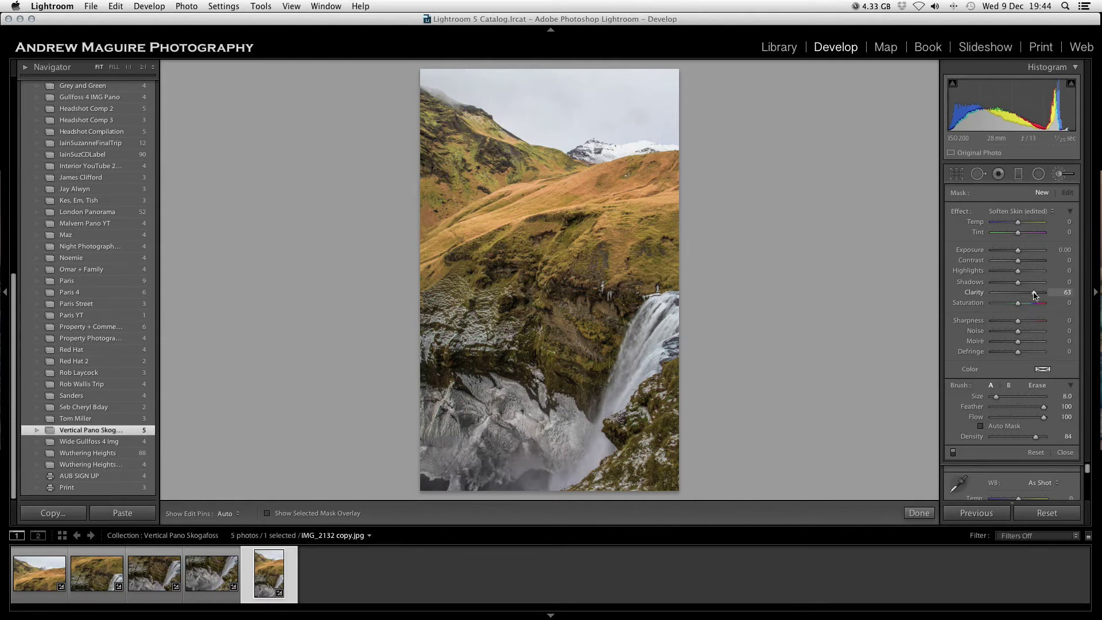
key(k)
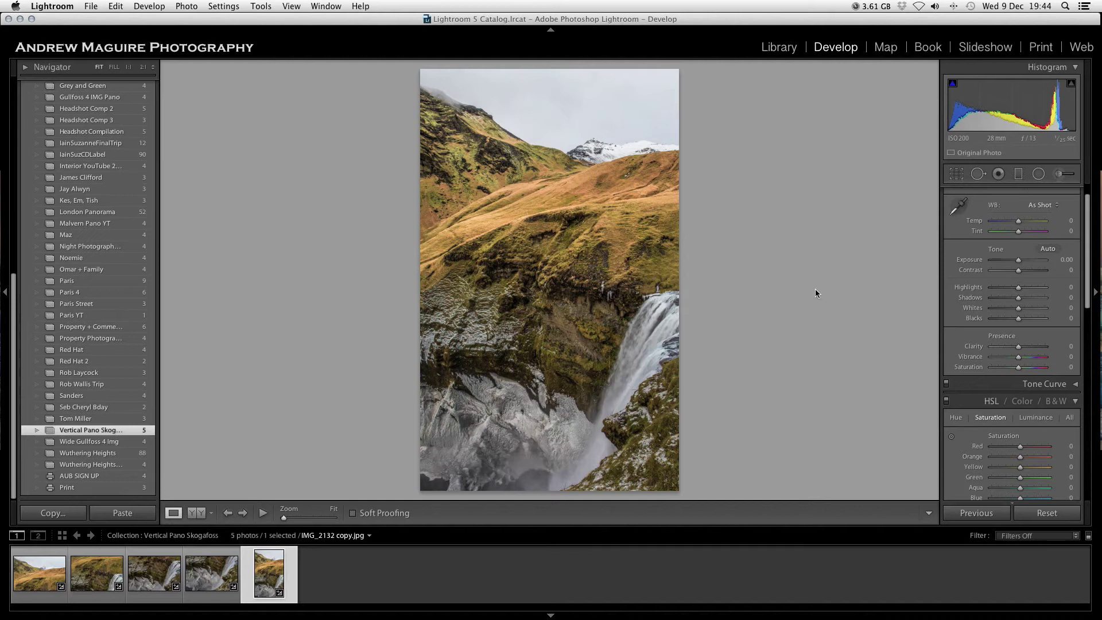
Step: Paint a new adjustment brush mask over the waterfall and its spray with exposure set to 0.67
click(1059, 174)
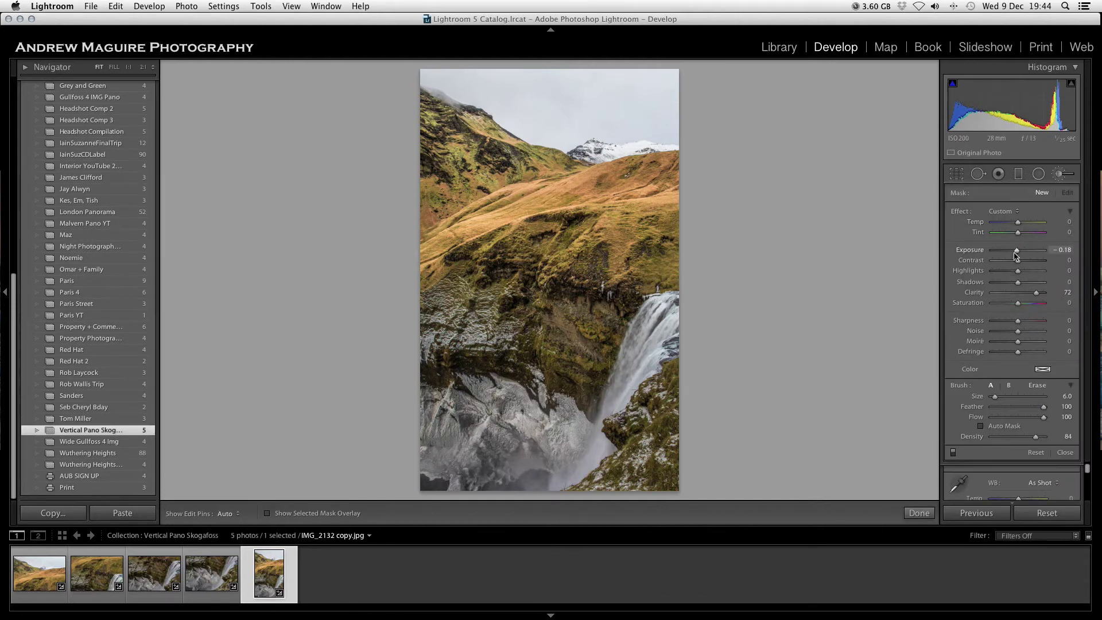
double_click(962, 211)
drag(1018, 250, 1022, 251)
scroll(649, 320, up, 3)
key(h)
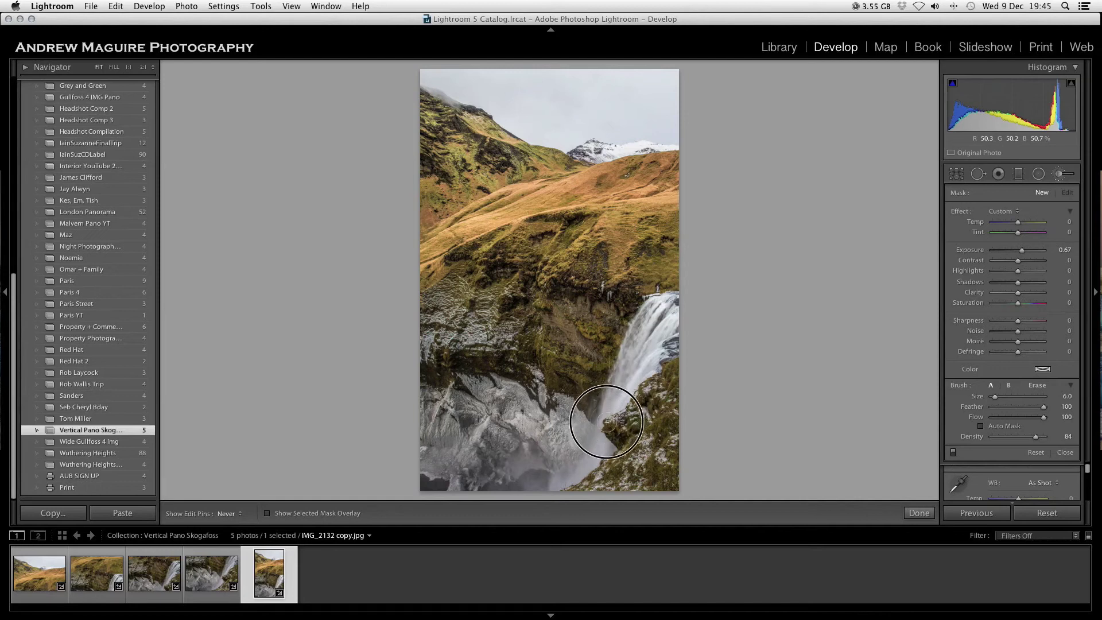
mouse_move(568, 479)
mouse_down()
mouse_move(540, 480)
mouse_move(524, 491)
mouse_up()
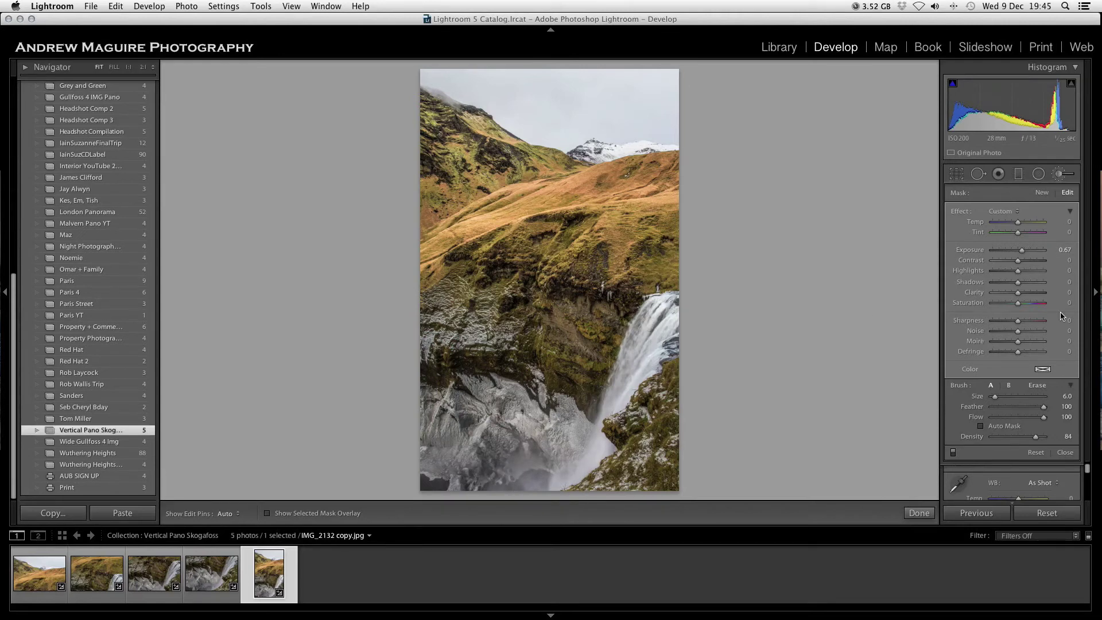
Step: Set the waterfall mask's highlights to 73, shadows to 56 and clarity to about −72
drag(1018, 282, 1044, 297)
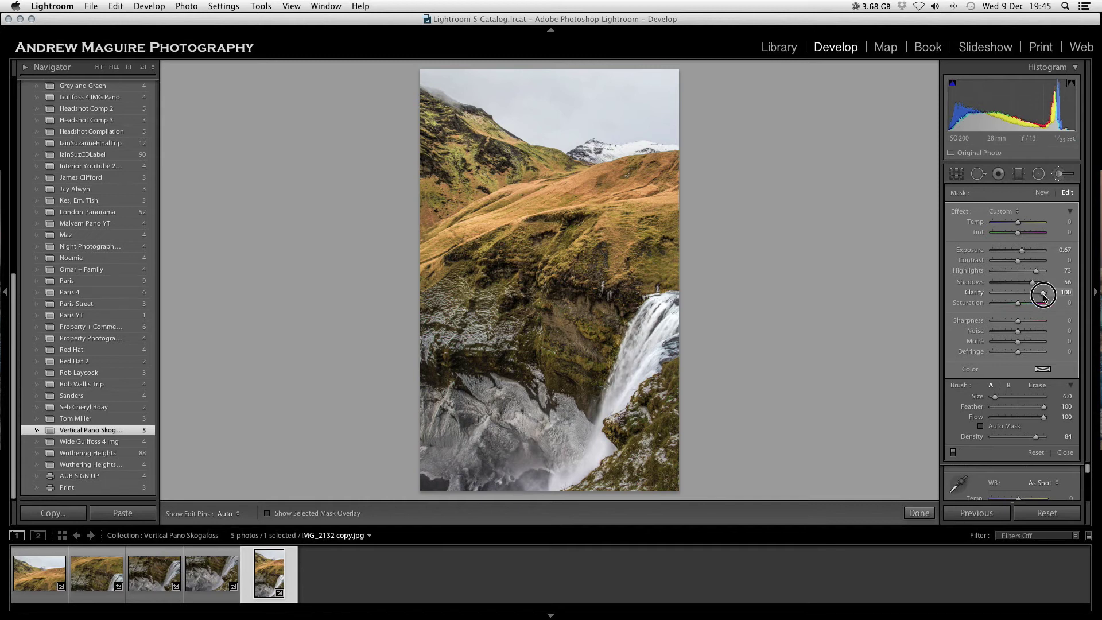
drag(1044, 296, 1000, 301)
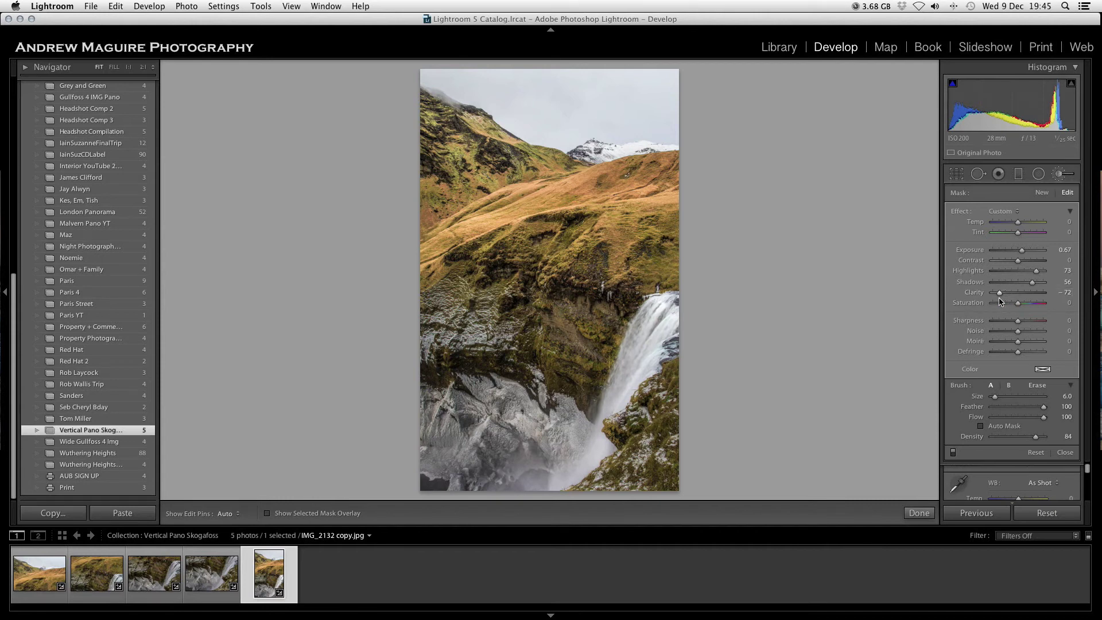
mouse_move(999, 296)
mouse_down()
mouse_move(1042, 295)
mouse_move(997, 303)
mouse_up()
Step: Paint a new adjustment brush mask over the snowy cliff and ice with exposure 0.33 and clarity 81
click(1042, 193)
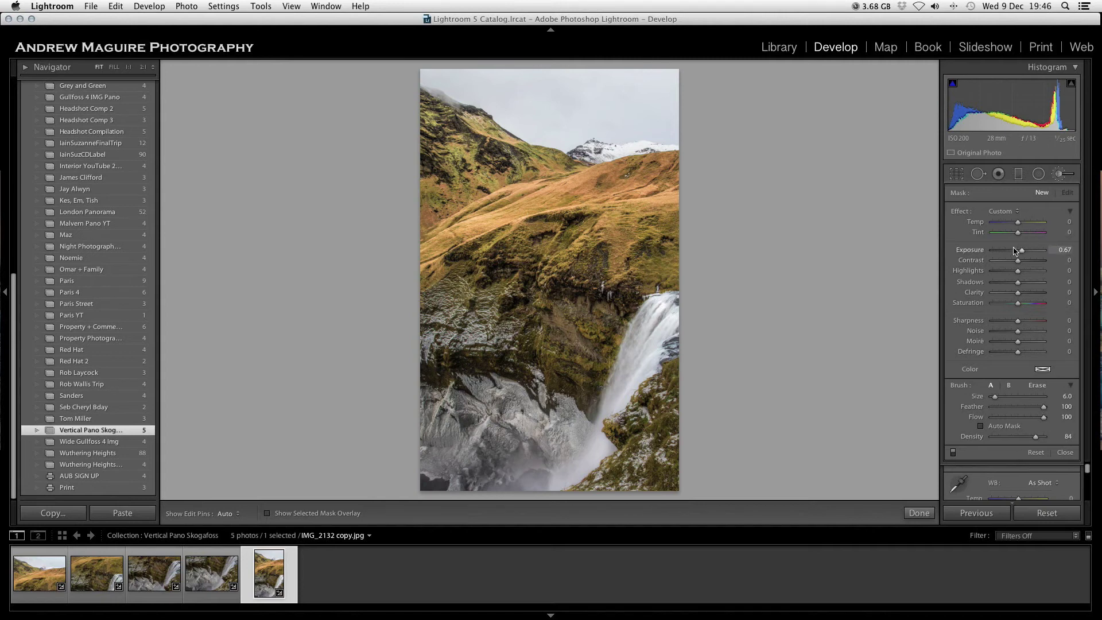
drag(1018, 292, 1038, 292)
drag(1022, 250, 1020, 253)
key(h)
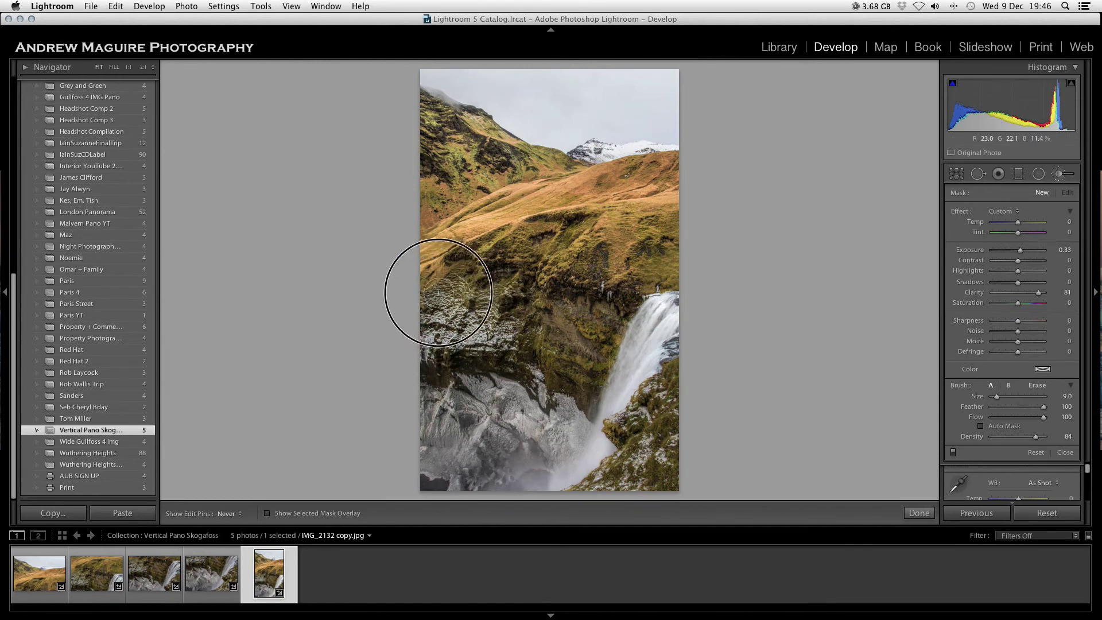
drag(434, 438, 534, 438)
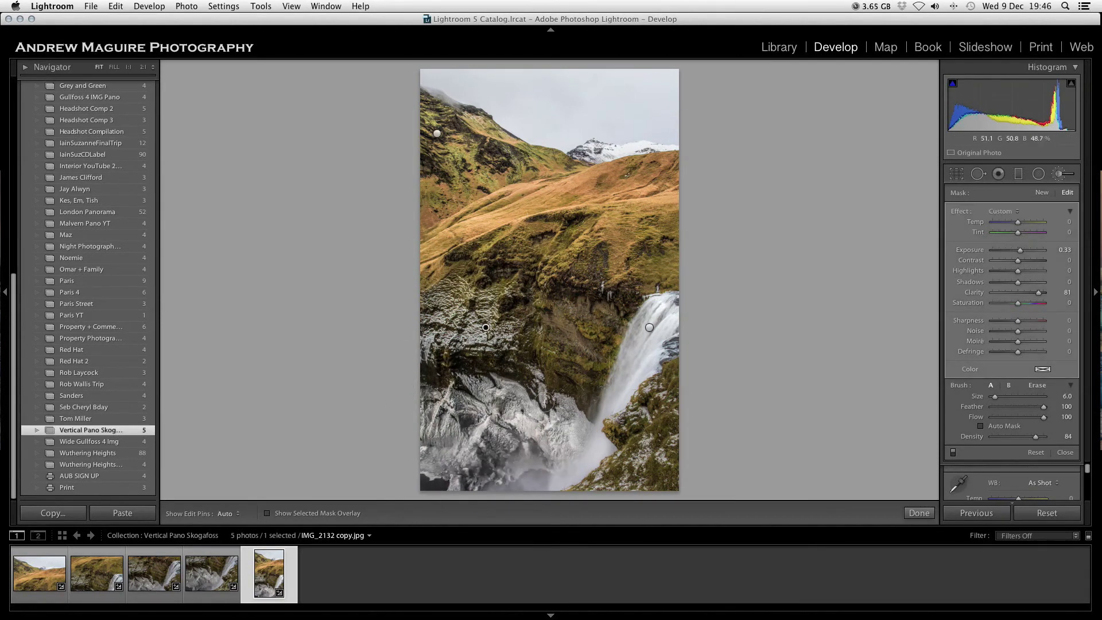
Step: Brighten the golden hillside with a wide radial filter, and brush over the mossy cliff below it
click(1039, 173)
mouse_move(551, 190)
mouse_down()
mouse_move(601, 191)
mouse_move(420, 241)
mouse_up()
drag(1018, 250, 1021, 250)
click(1038, 173)
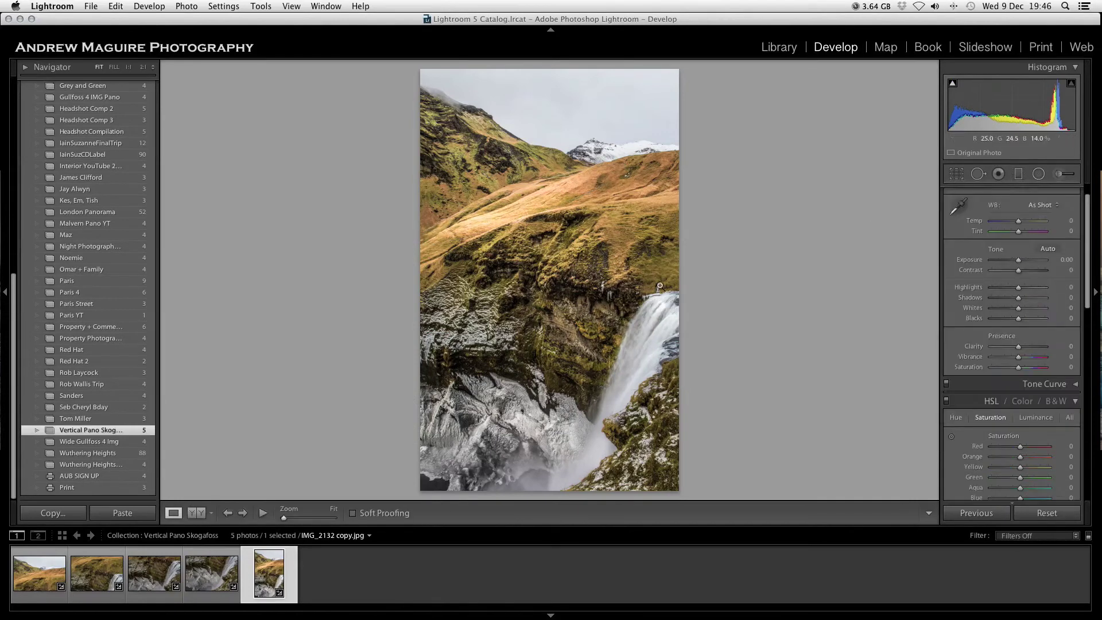
click(1059, 173)
drag(594, 253, 543, 301)
Step: Add a narrow vertical radial filter on the slope above the waterfall with exposure 0.64, highlights 17, shadows 20 and clarity 81
key(shift+m)
drag(637, 194, 660, 270)
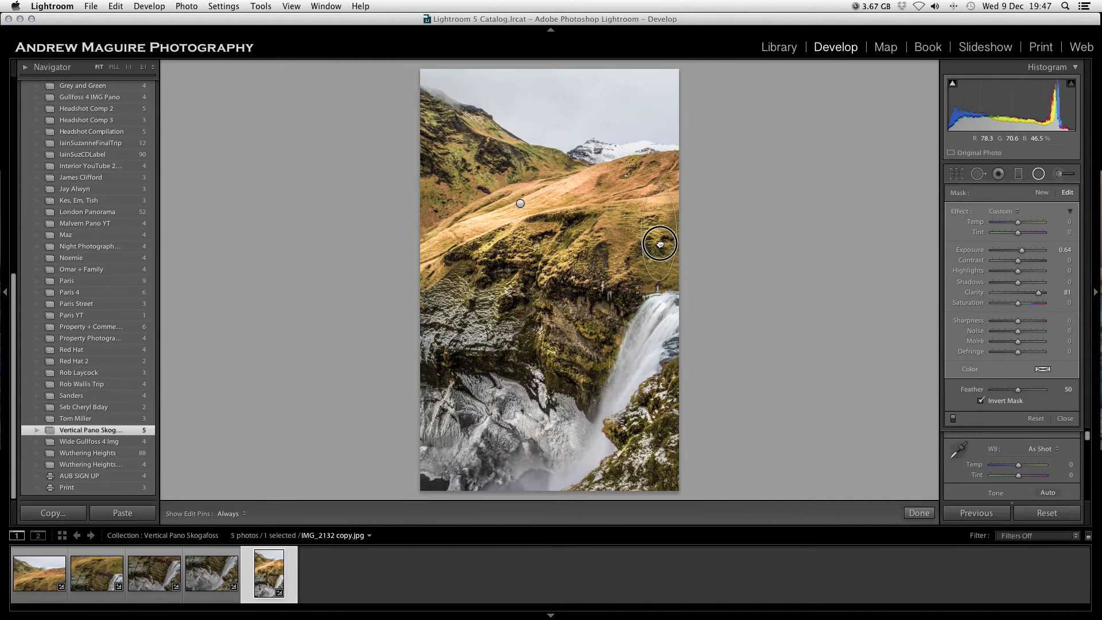
drag(634, 232, 609, 247)
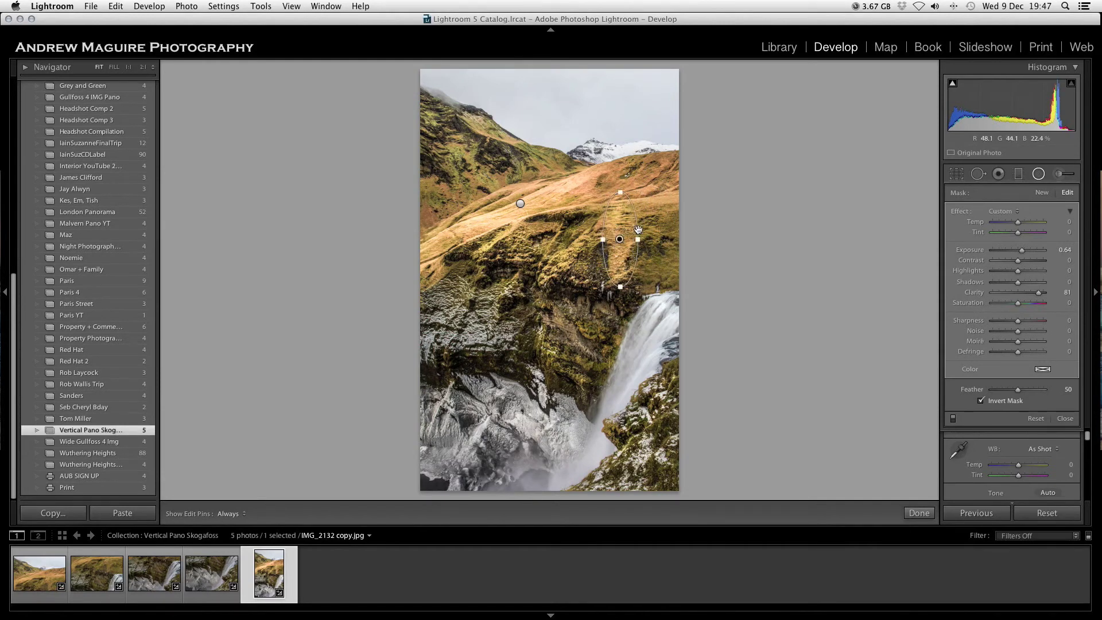
drag(625, 190, 625, 159)
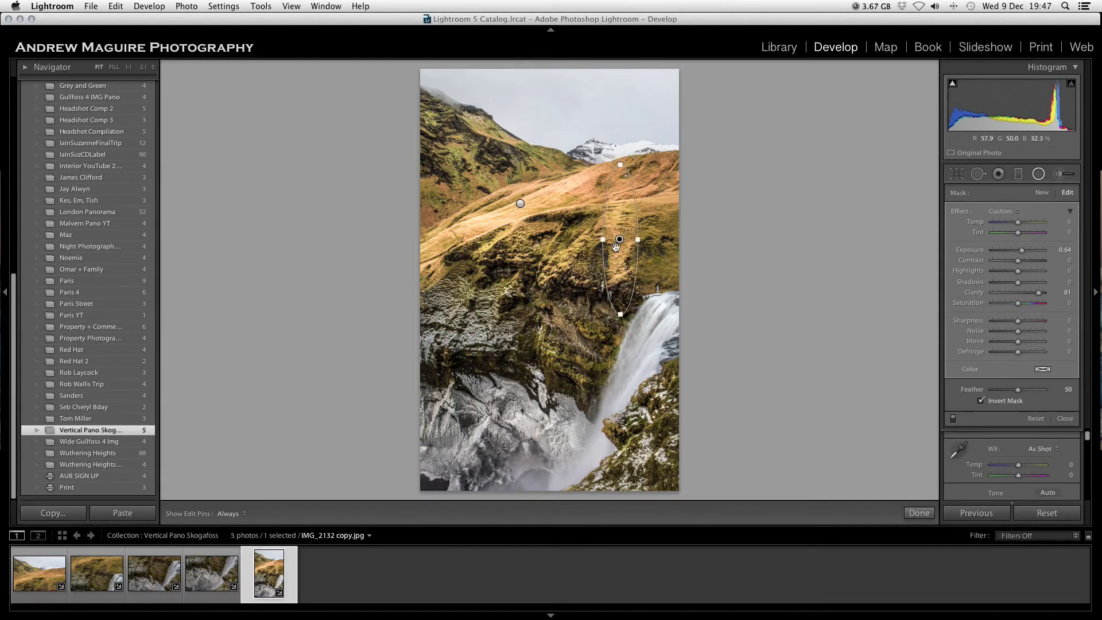
drag(623, 244, 588, 246)
drag(1018, 271, 1024, 282)
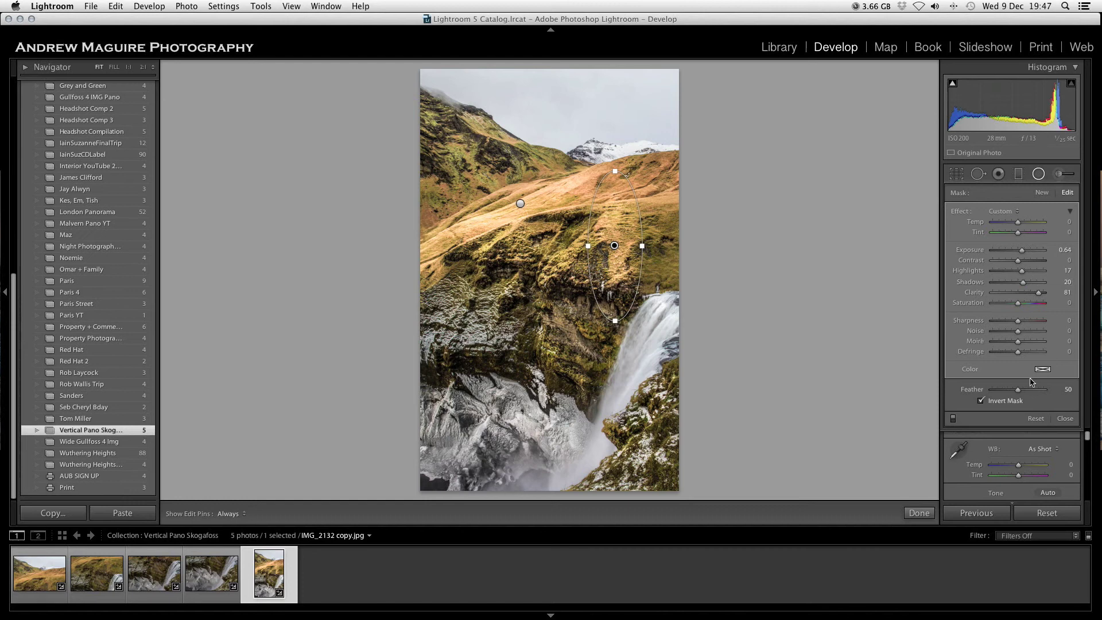
click(920, 514)
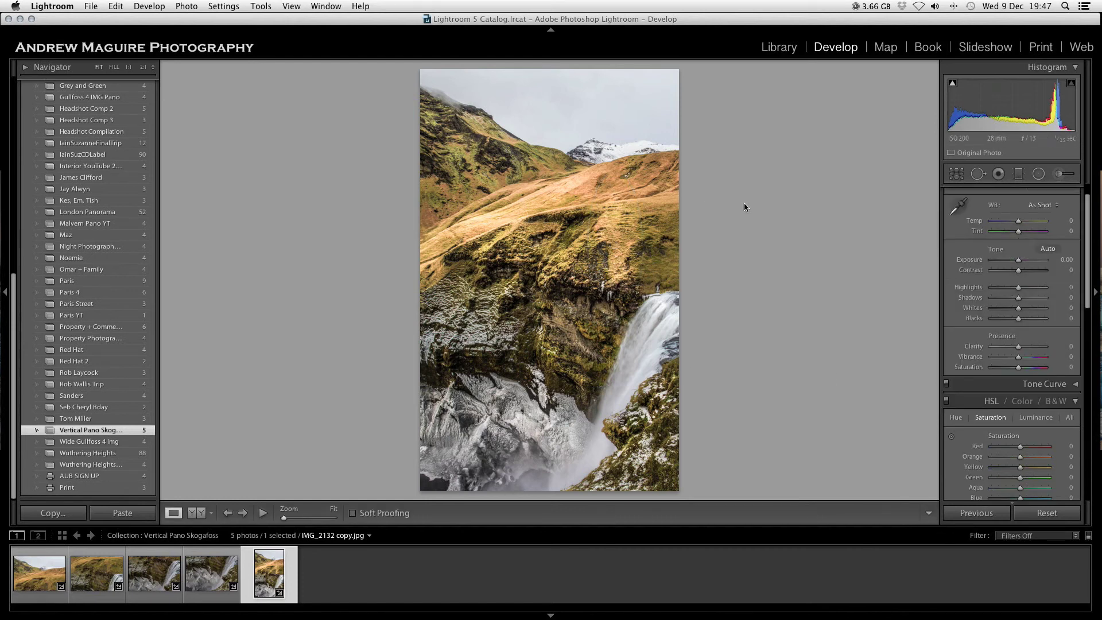
Step: Compare the edited panorama with its unedited version, switching between the before and after views
key(backslash)
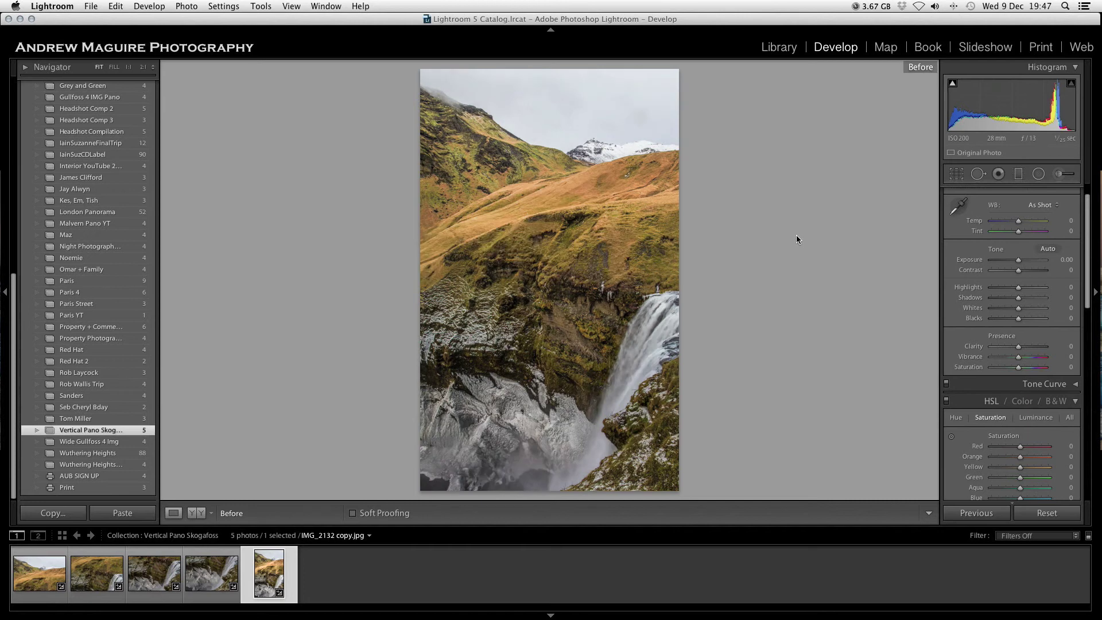
key(backslash)
key(backslash)
key(backslash)
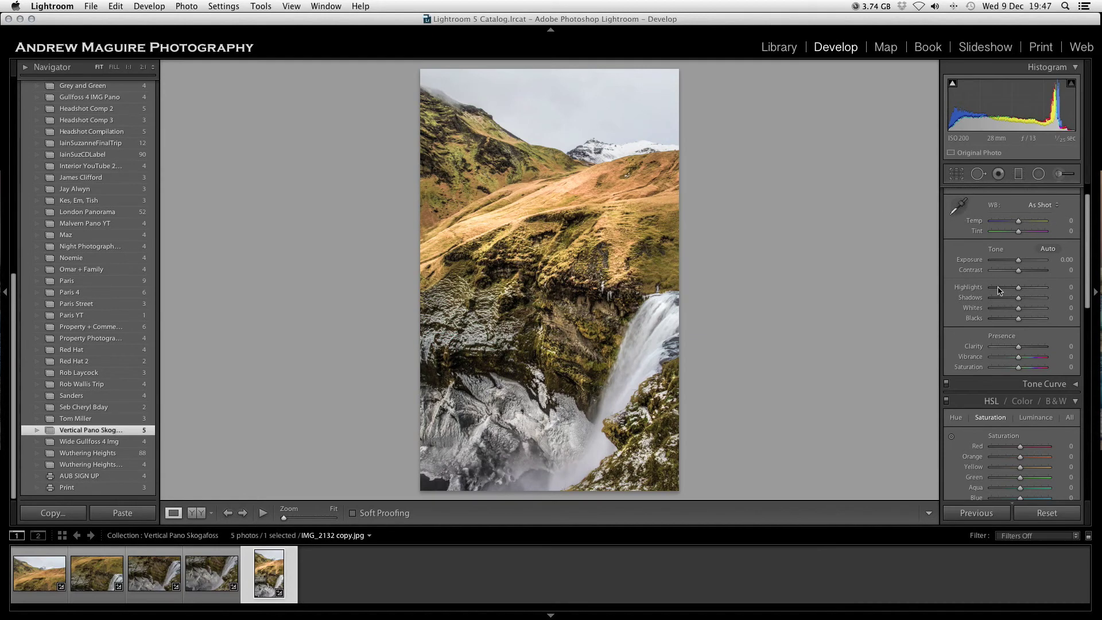
Step: Set the panorama's overall clarity to +1, vibrance to +64 and saturation to −20
scroll(1051, 372, up, 2)
drag(1020, 371, 1014, 400)
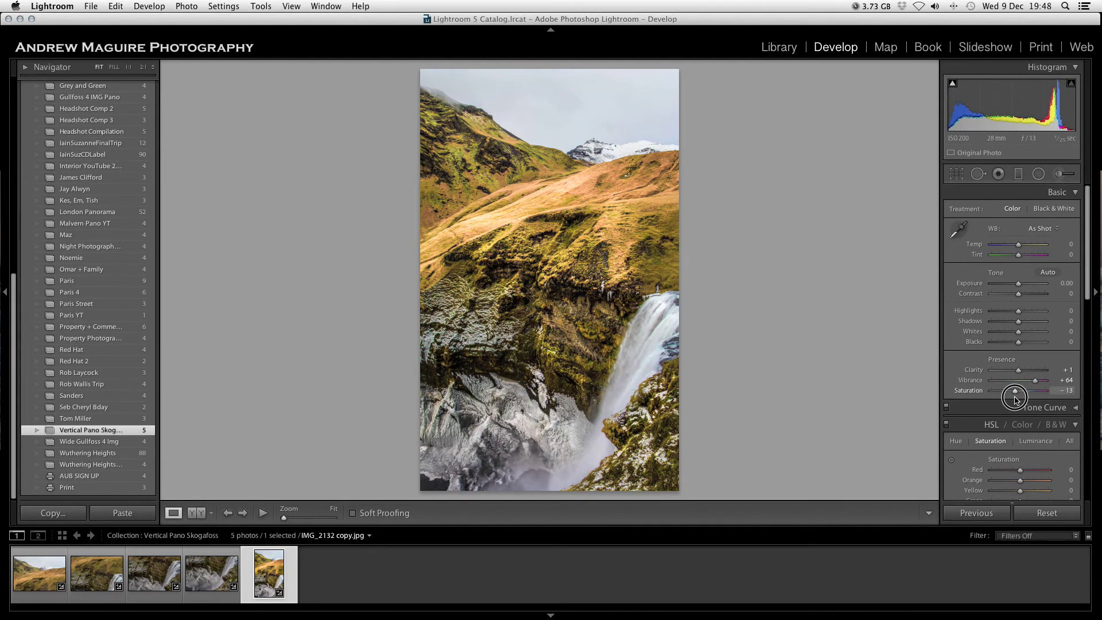
drag(1015, 395, 1014, 395)
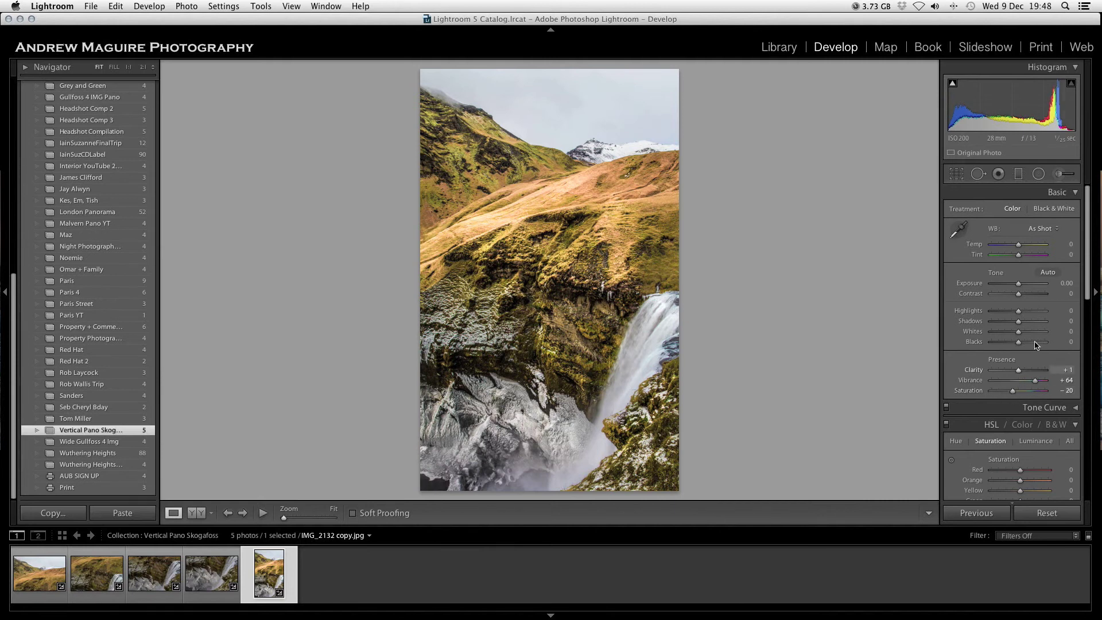
Step: Set the panorama's highlights to −55, shadows to +55, whites to +32 and blacks to −5
scroll(1024, 396, down, 5)
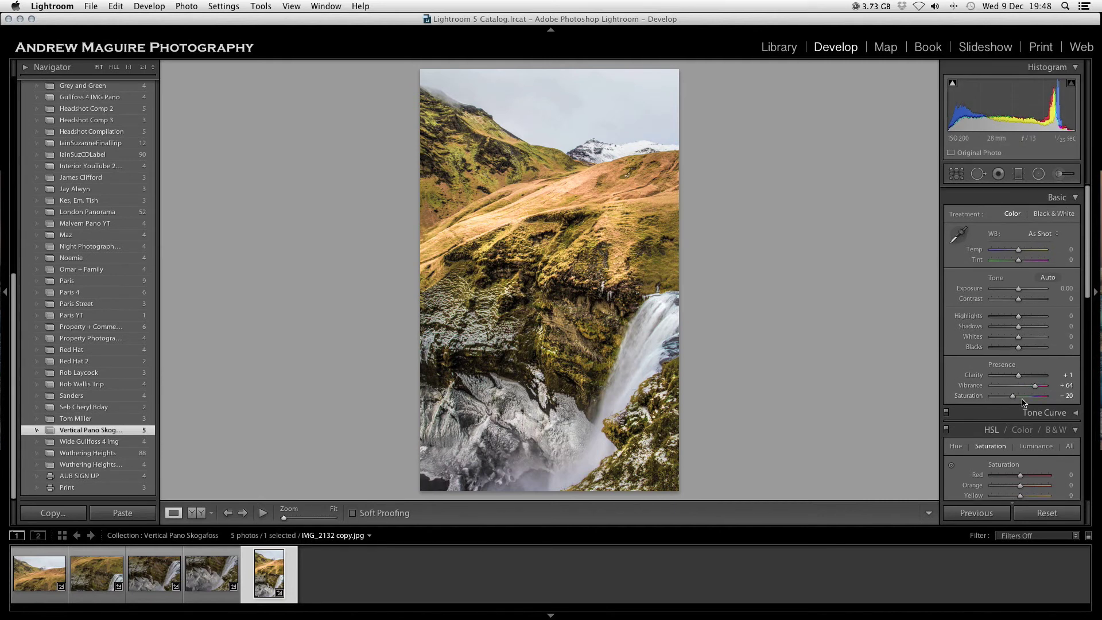
scroll(1028, 383, up, 5)
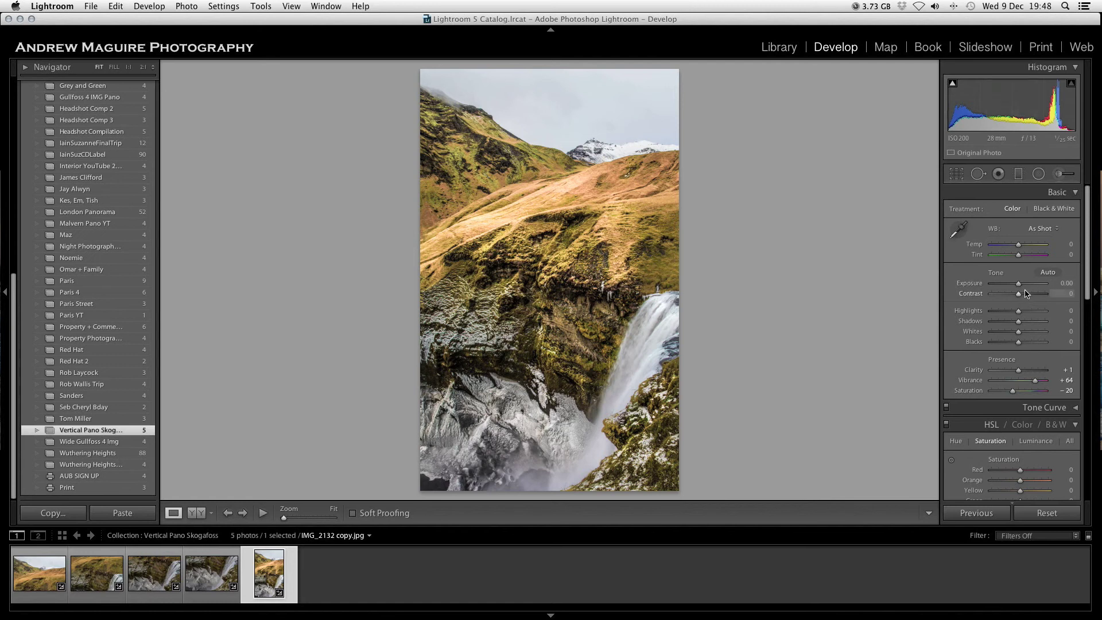
mouse_move(1024, 325)
mouse_down()
mouse_move(1003, 314)
mouse_move(1032, 324)
mouse_move(1004, 314)
mouse_up()
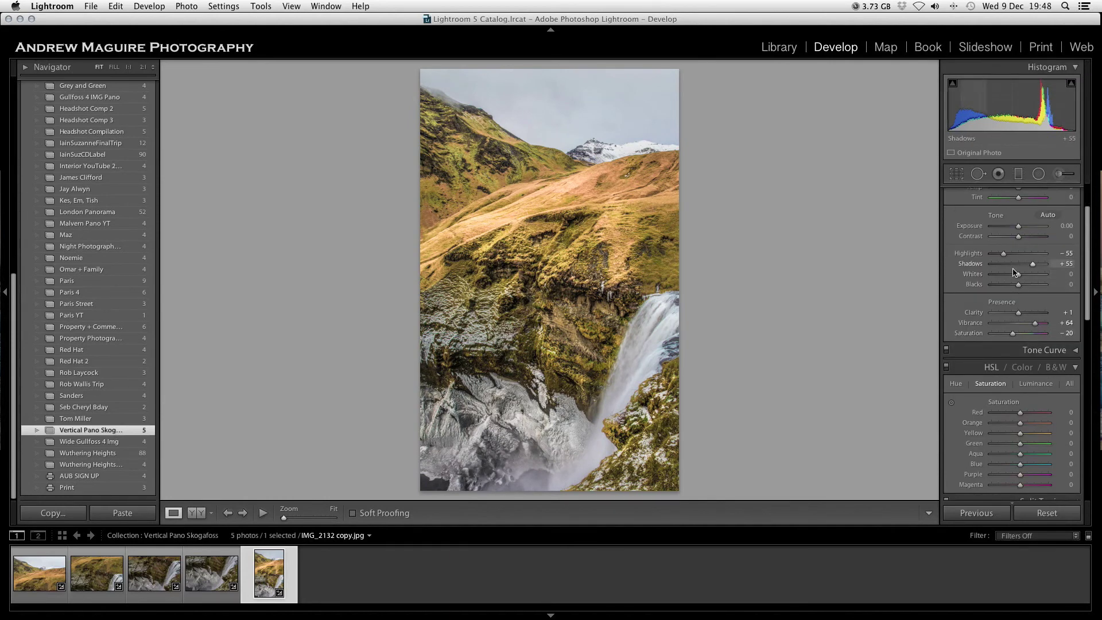
mouse_move(1020, 274)
mouse_down()
mouse_move(1035, 283)
mouse_move(1012, 289)
mouse_move(1028, 281)
mouse_up()
key(alt)
key(alt)
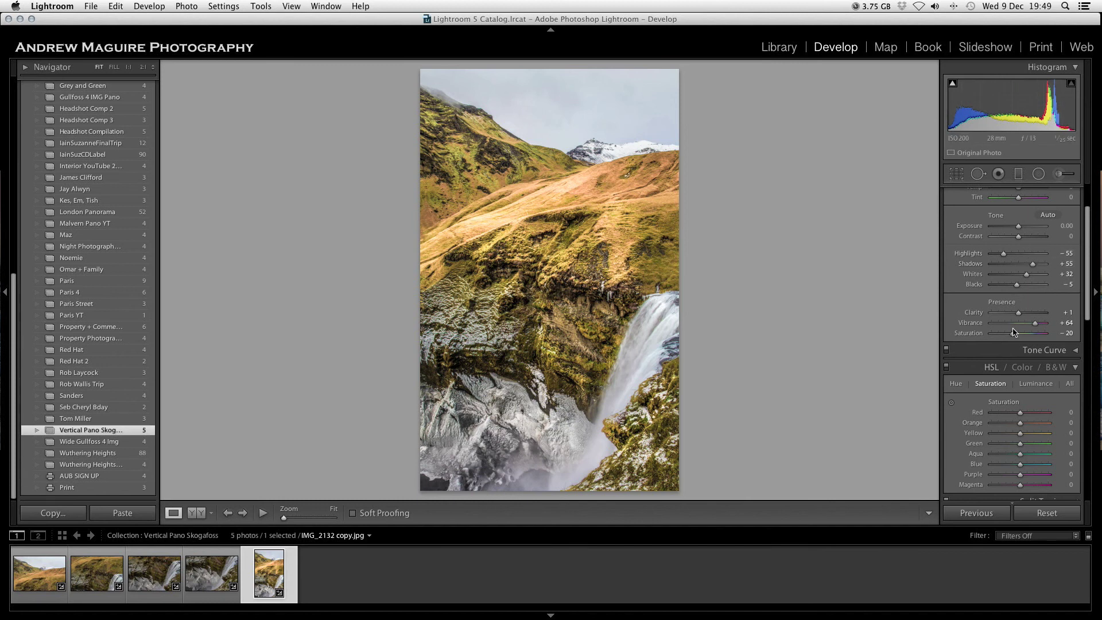
Step: Raise the sharpening amount to about 13 and darken the panorama's corners with a negative lens vignetting amount
scroll(1014, 331, down, 10)
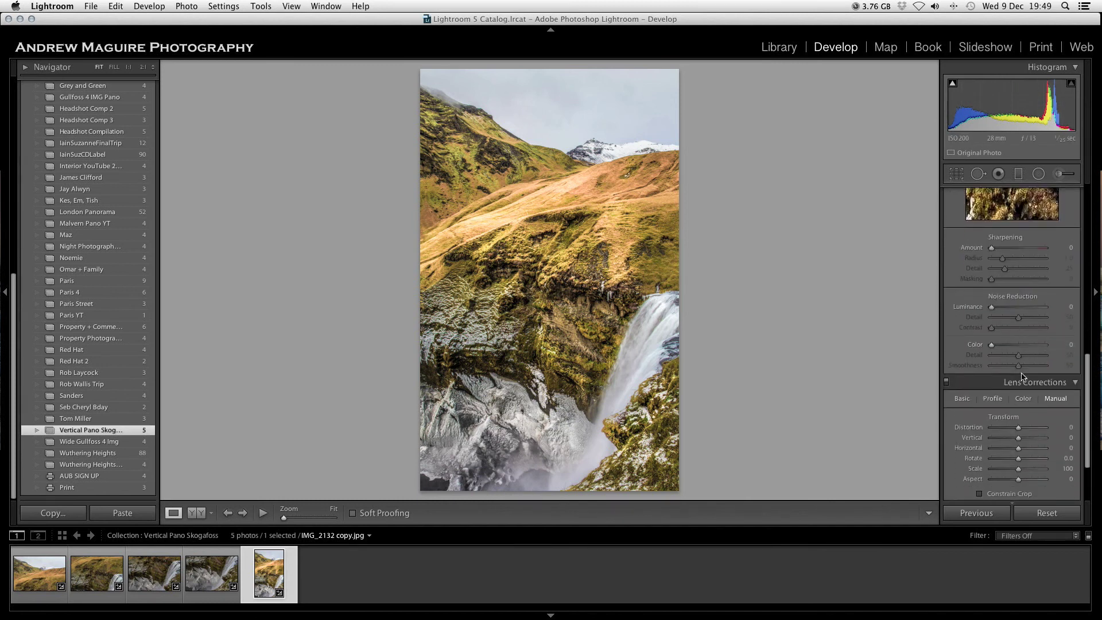
scroll(1033, 241, up, 2)
drag(997, 244, 1001, 247)
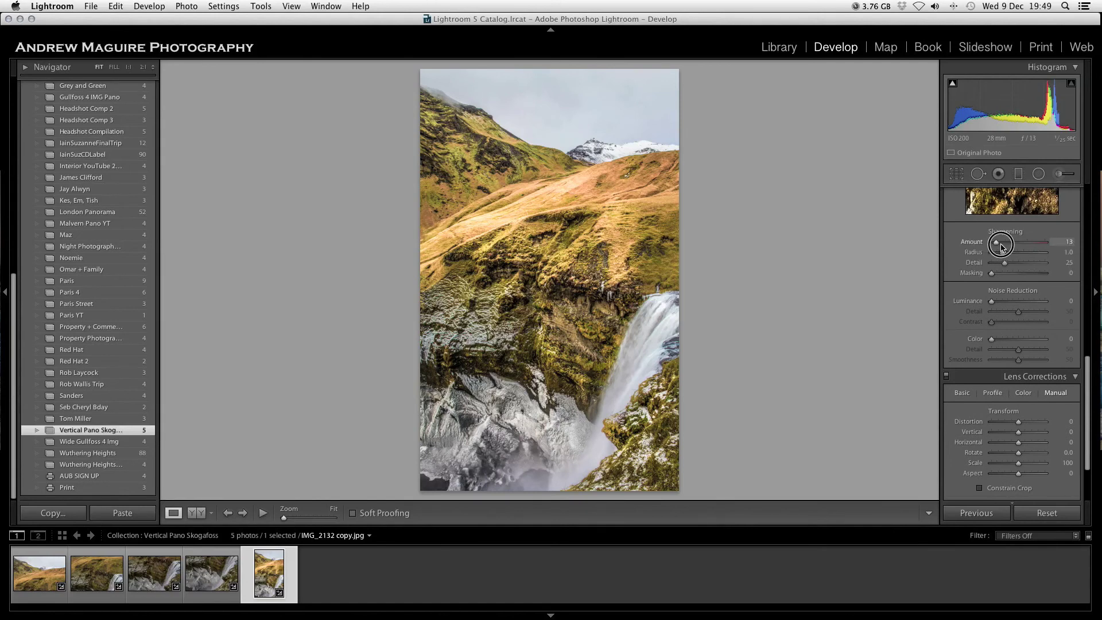
scroll(1001, 345, down, 5)
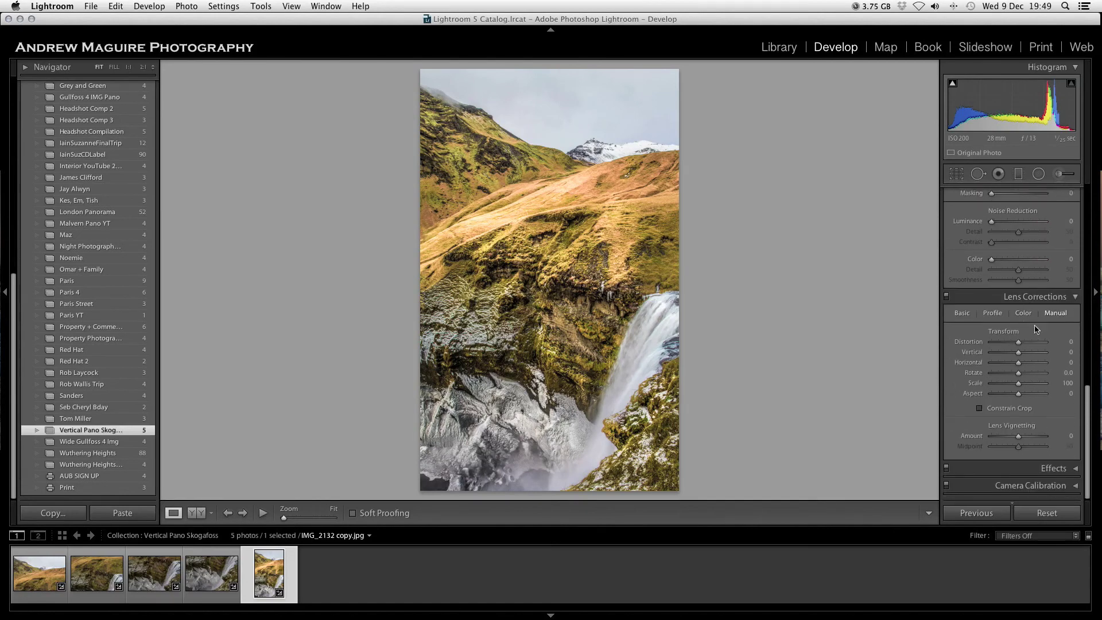
drag(999, 440, 990, 440)
Step: View the finished panorama in full screen
scroll(1014, 321, up, 10)
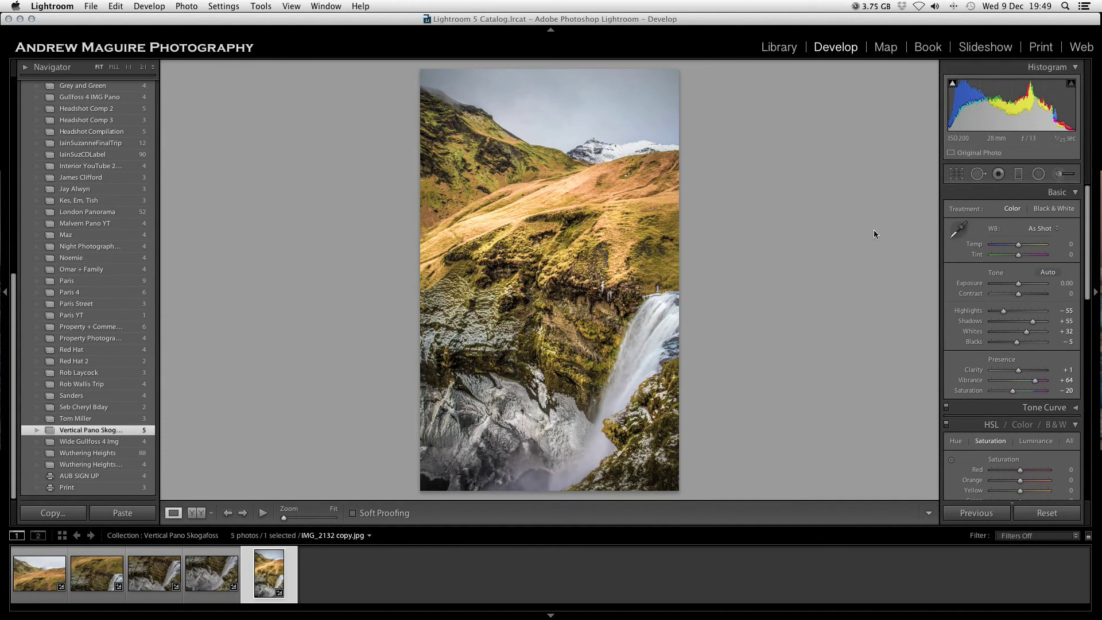
key(f)
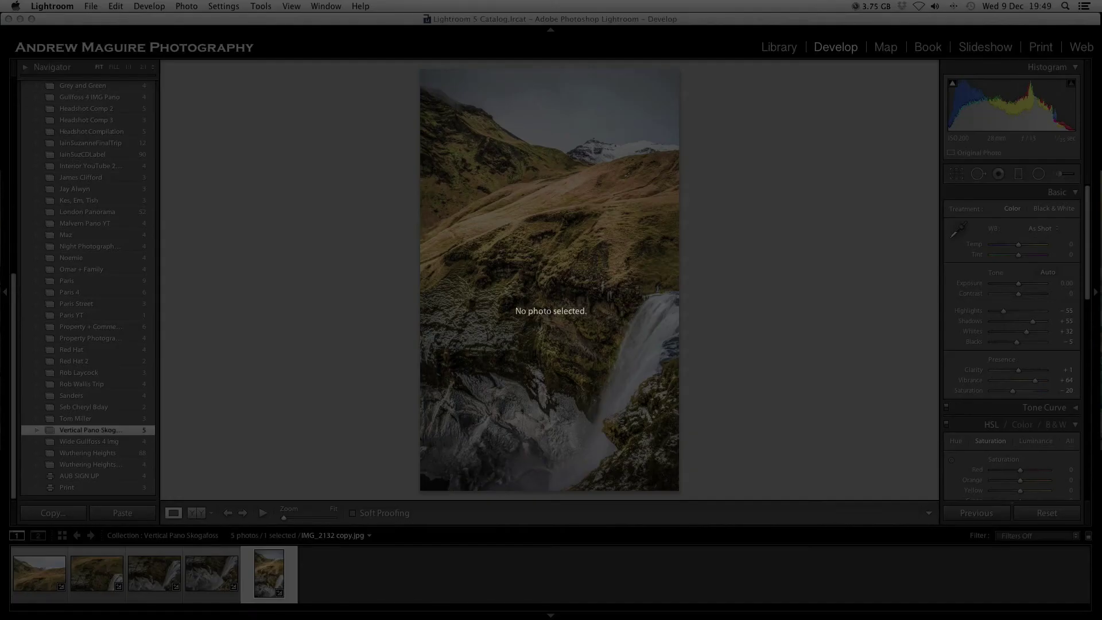